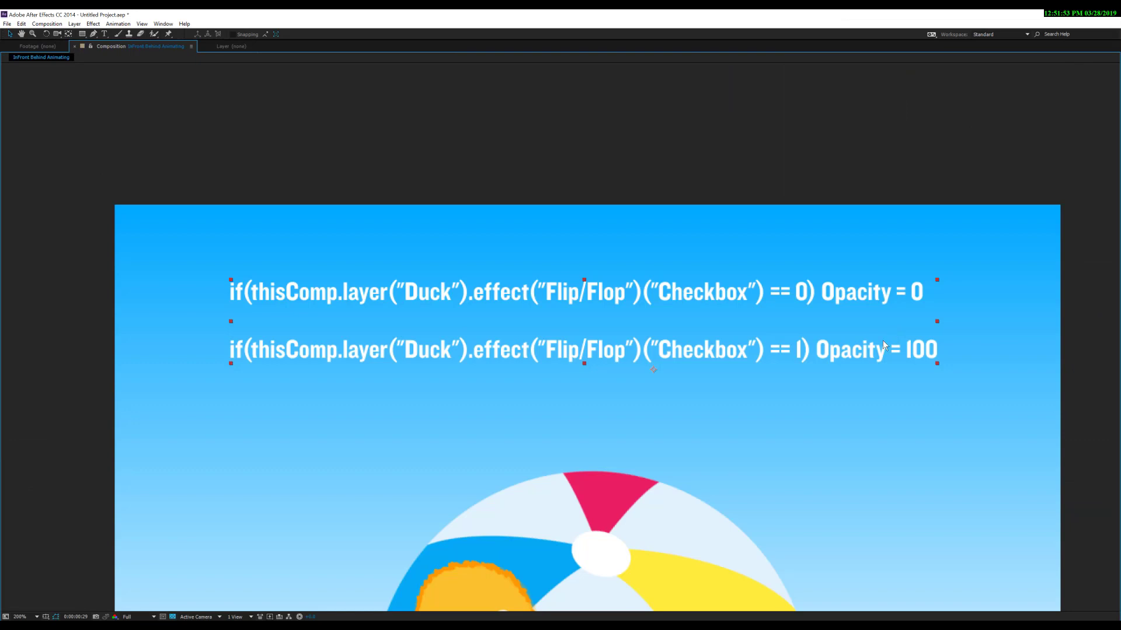
Step: Un-maximize the Composition panel so the timeline and Effect Controls are visible again
key("grave")
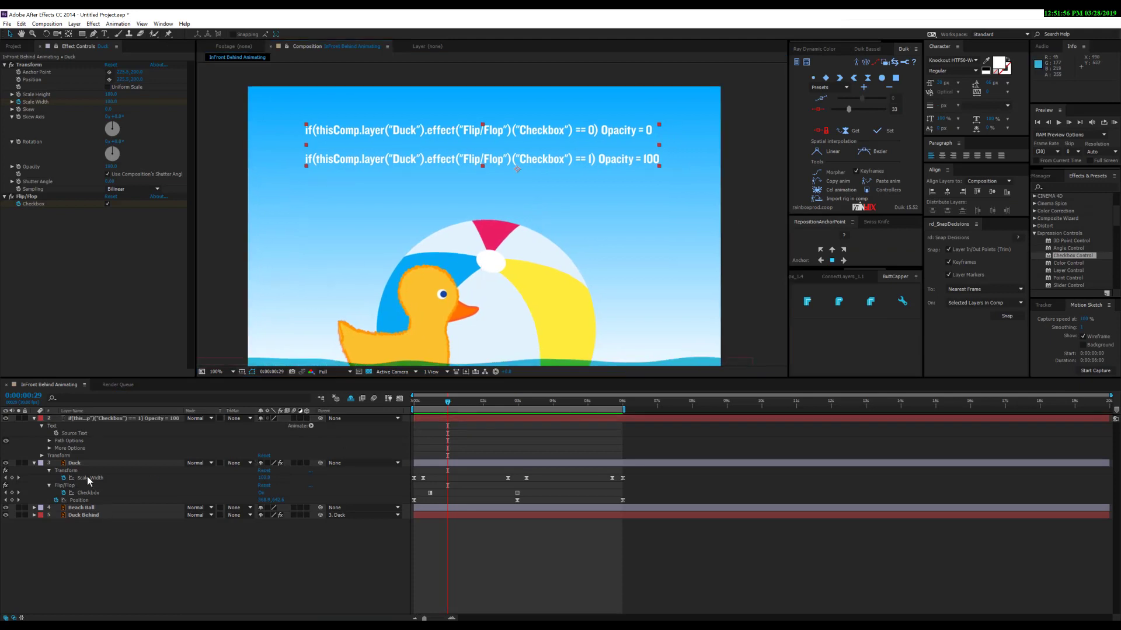
Step: Keyframe the Duck layer's Flip/Flop checkbox, reveal its modified properties and expressions, and preview
left_click(75, 462)
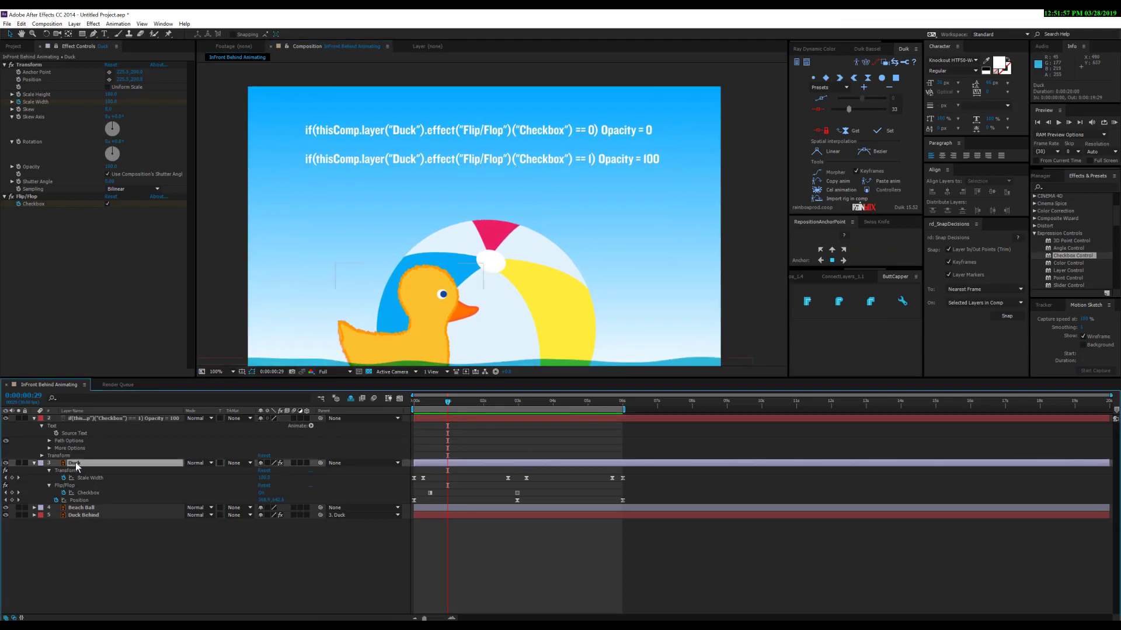
left_click(108, 204)
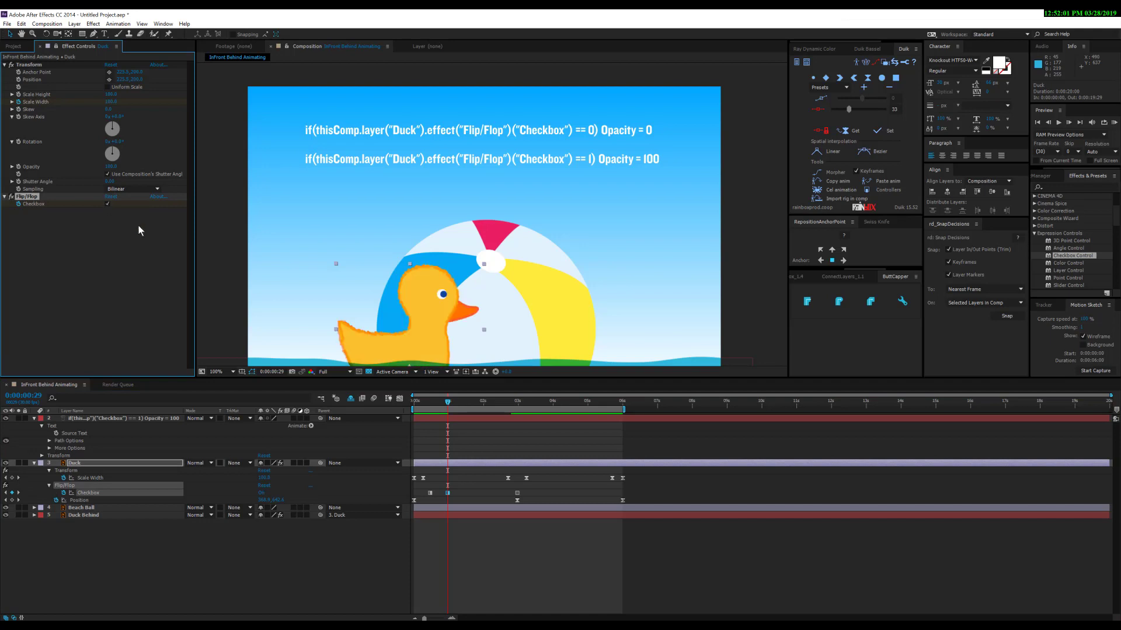
key("u")
key("u")
key("KP_0")
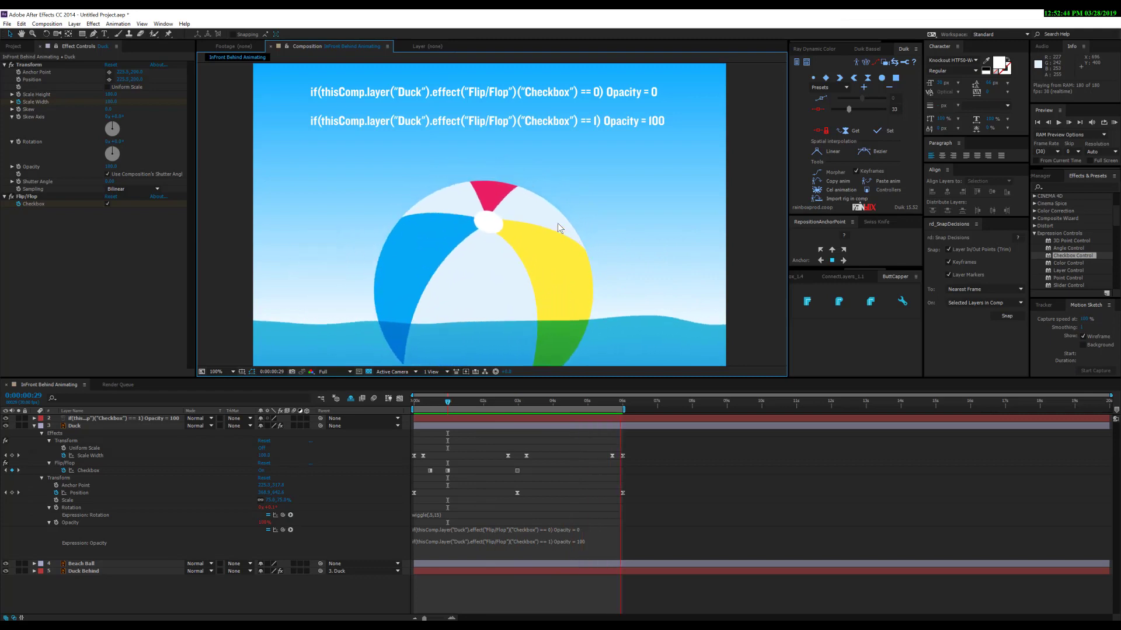
Step: Toggle the Duck's Flip/Flop checkbox off and back on to test the swap to the red duck
left_click(28, 196)
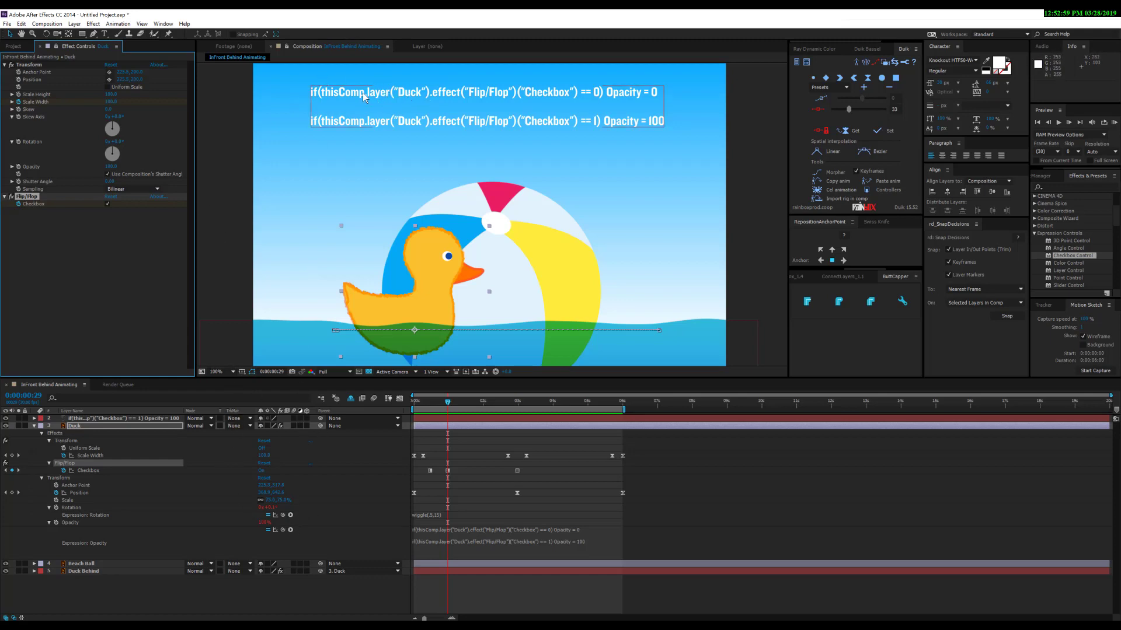
left_click(73, 426)
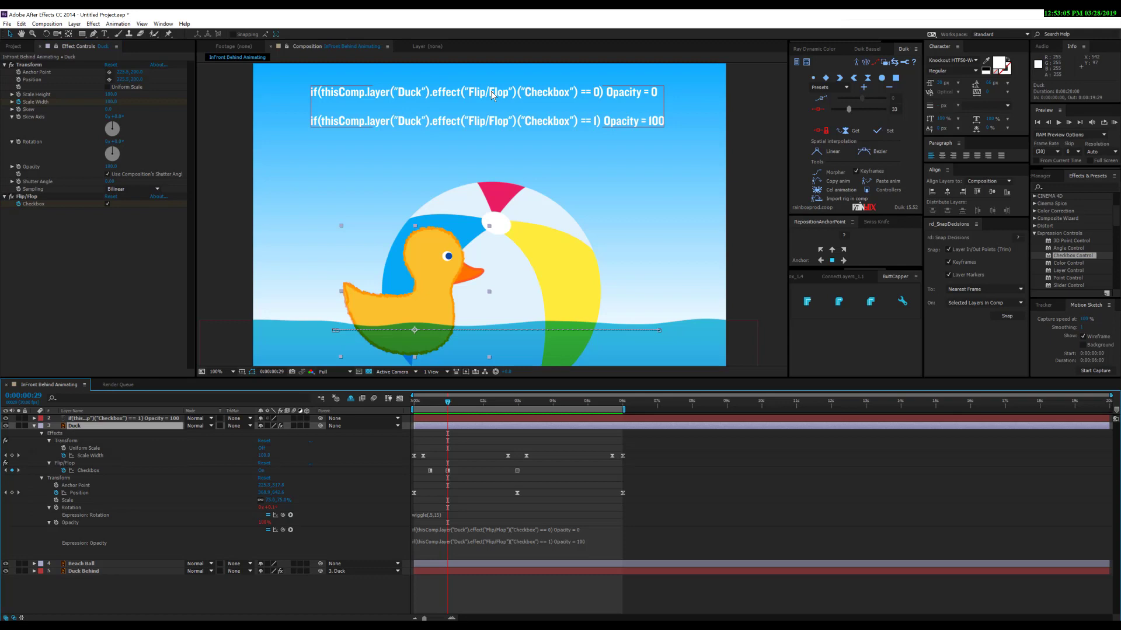
left_click(29, 196)
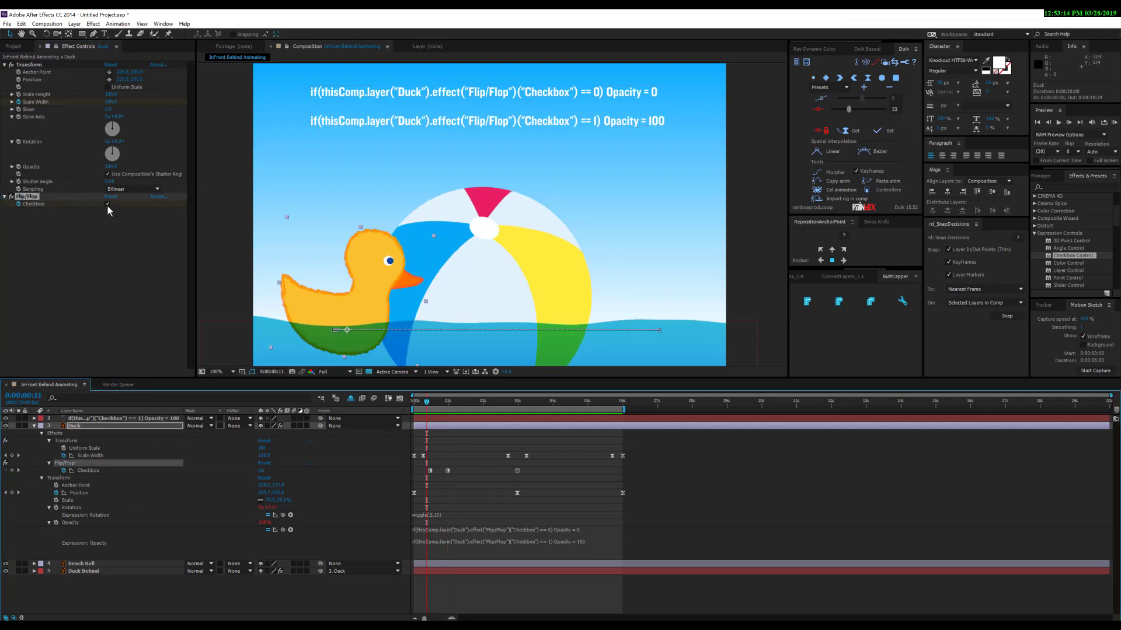
left_click(106, 205)
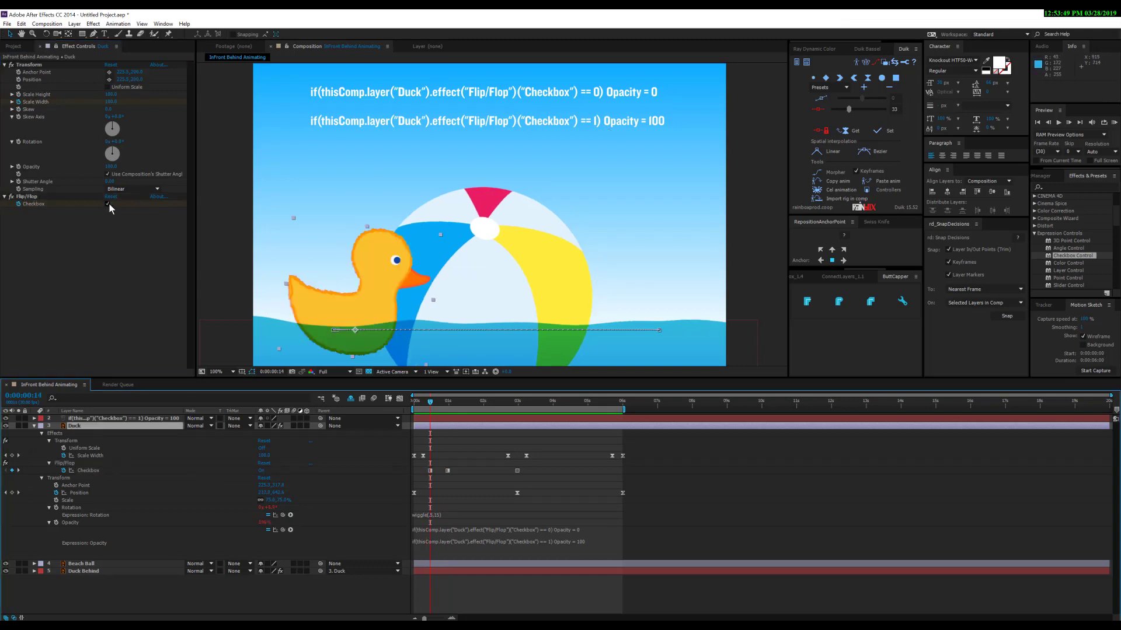
left_click(107, 205)
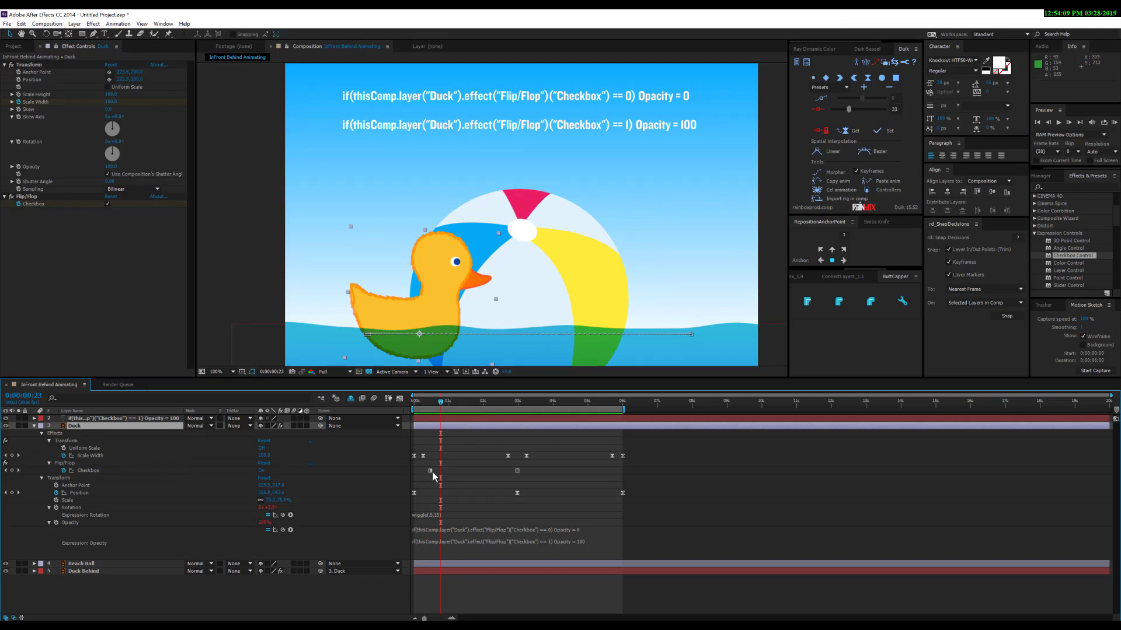
Step: At 0:00:01:26, turn off the red Fill effect on the Duck Behind layer
left_click_drag(429, 404, 545, 422)
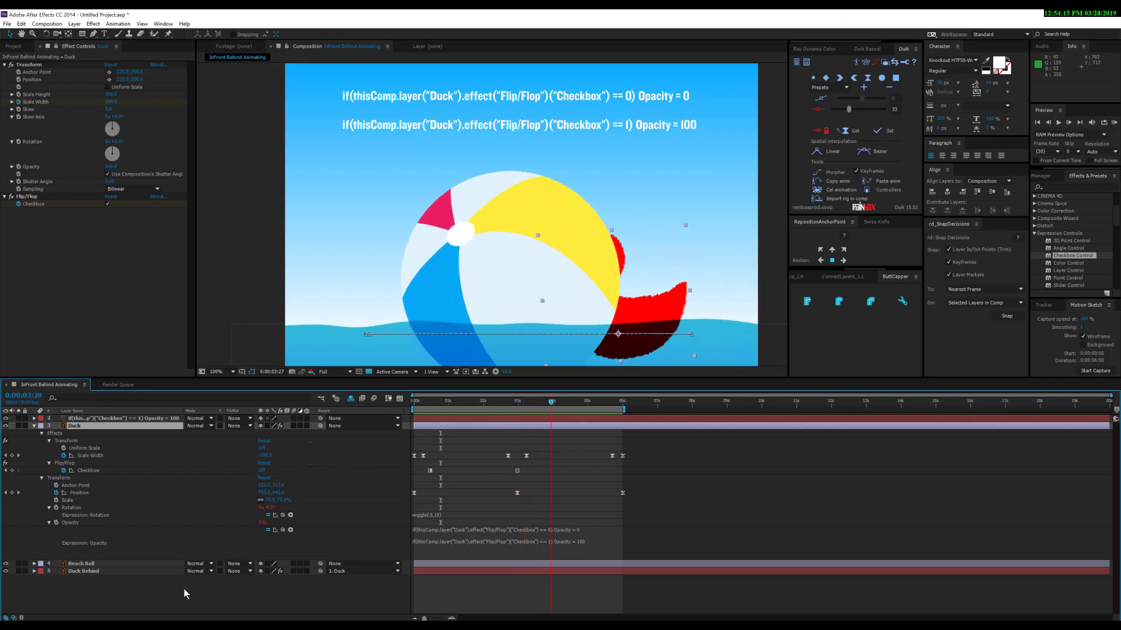
left_click(83, 571)
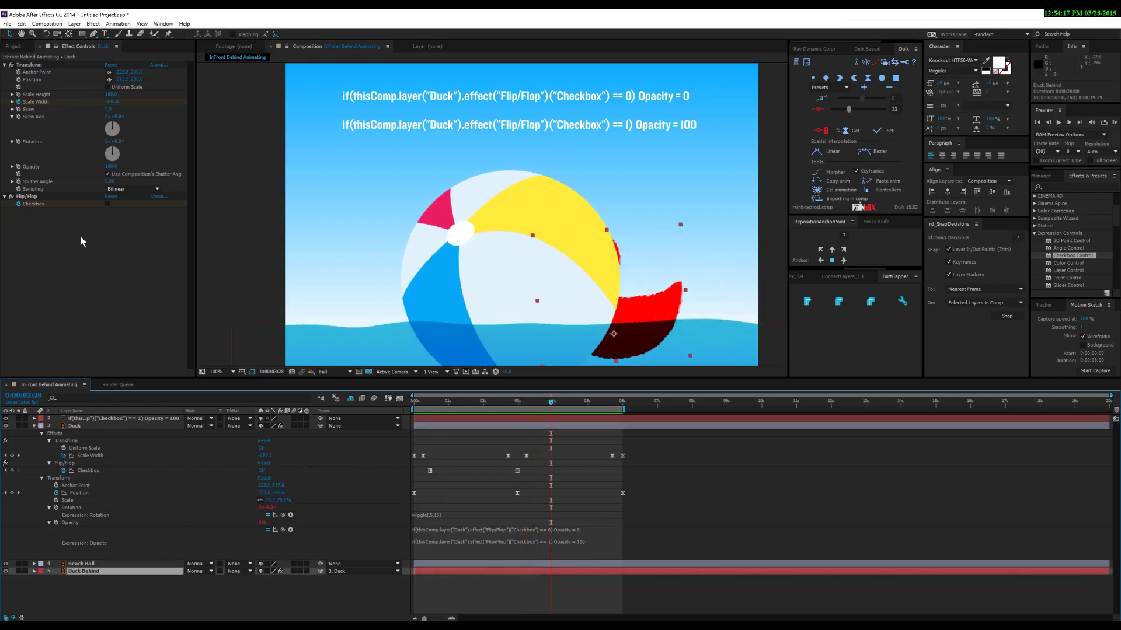
left_click(59, 47)
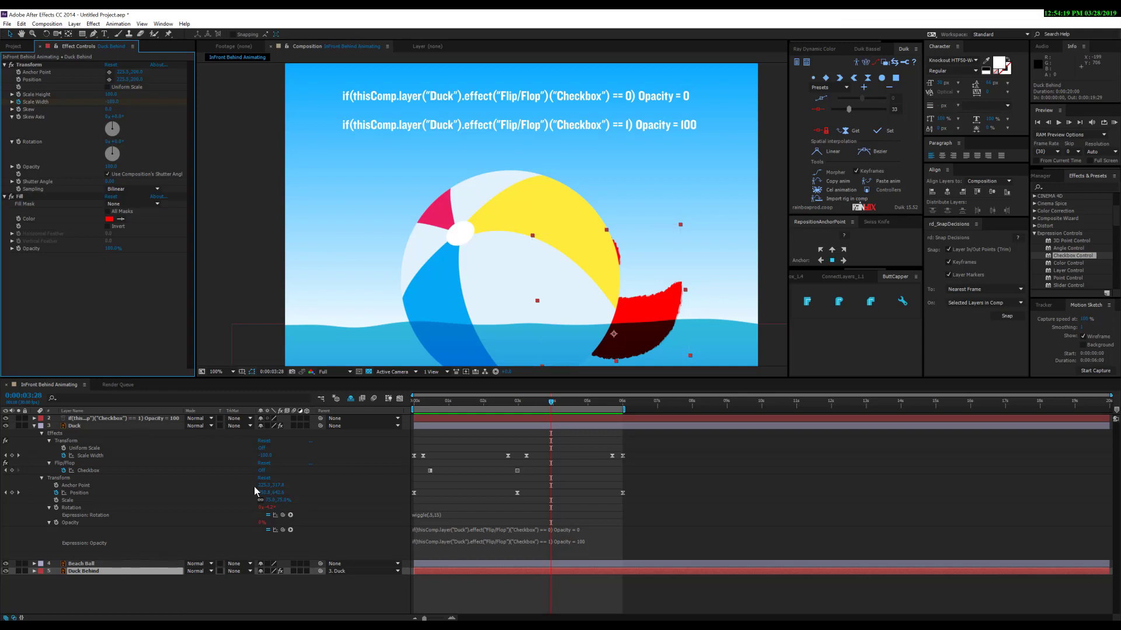
left_click(11, 197)
left_click(11, 197)
left_click(11, 197)
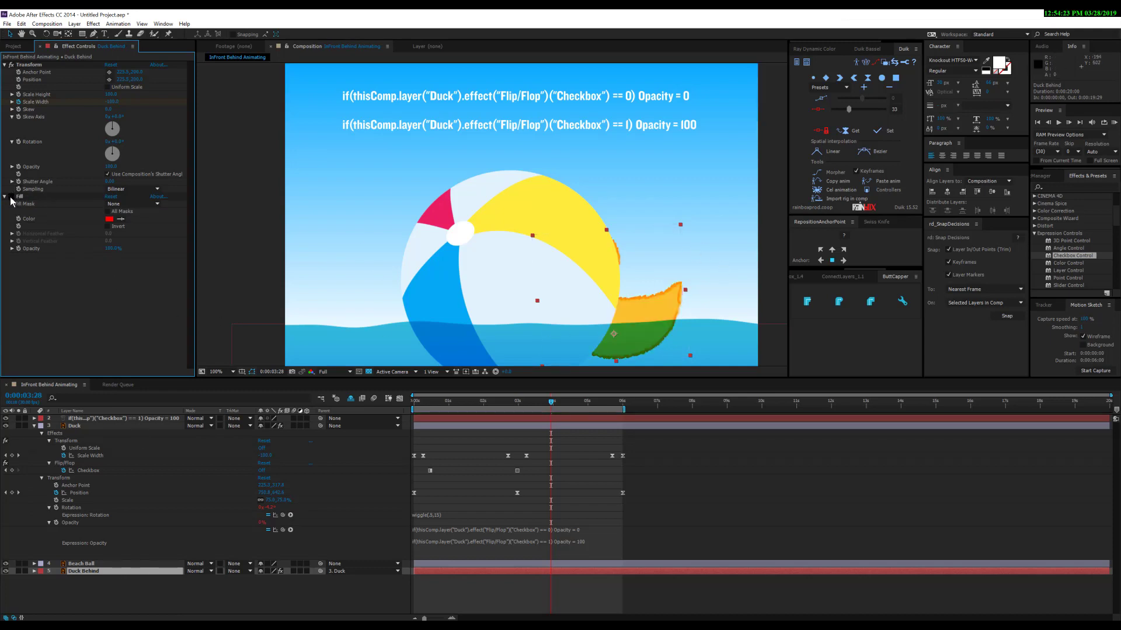
Step: Apply an Exposure effect to Duck Behind and set it to about -1.18
left_click(1068, 186)
type("exposure")
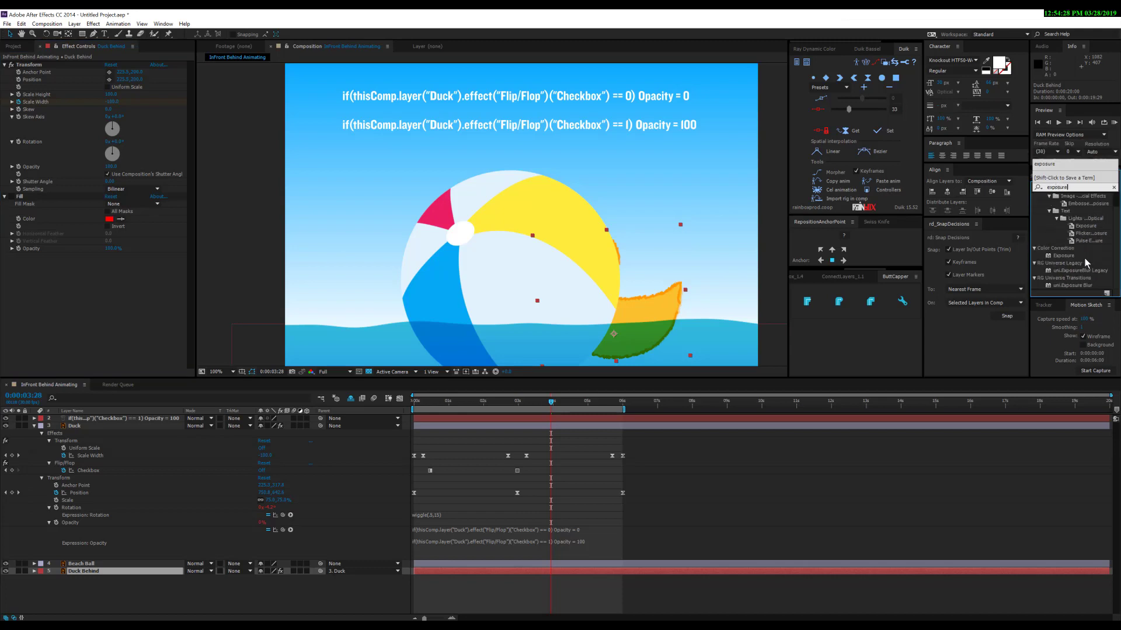
left_click_drag(1084, 258, 170, 315)
left_click_drag(109, 278, 101, 277)
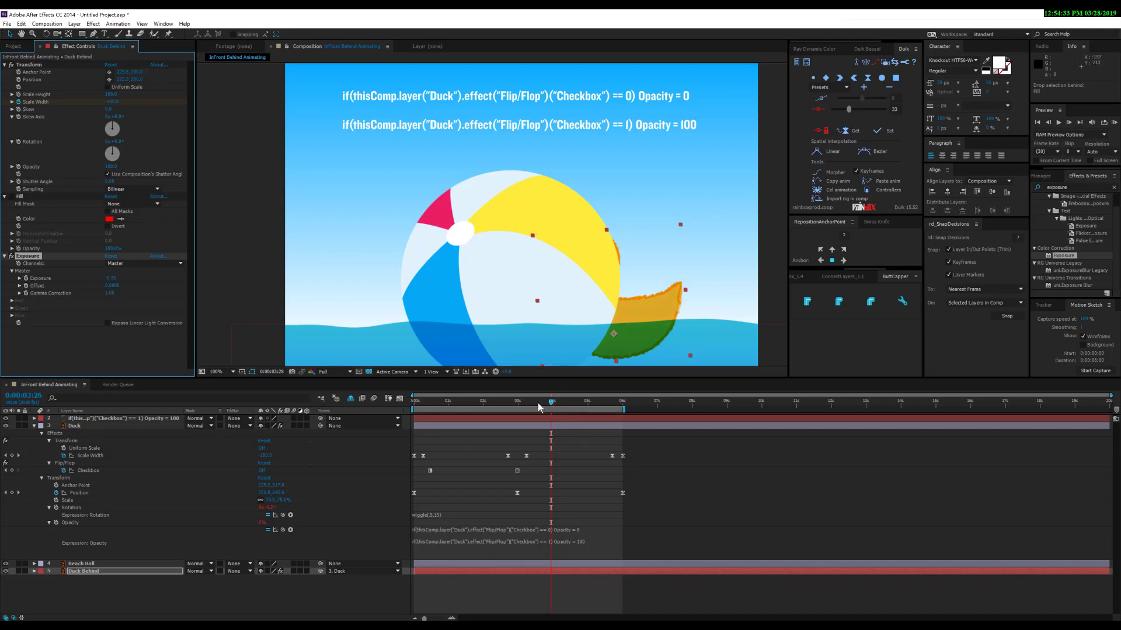
mouse_move(537, 403)
left_mouse_down()
mouse_move(487, 414)
mouse_move(531, 416)
mouse_move(550, 403)
left_mouse_up()
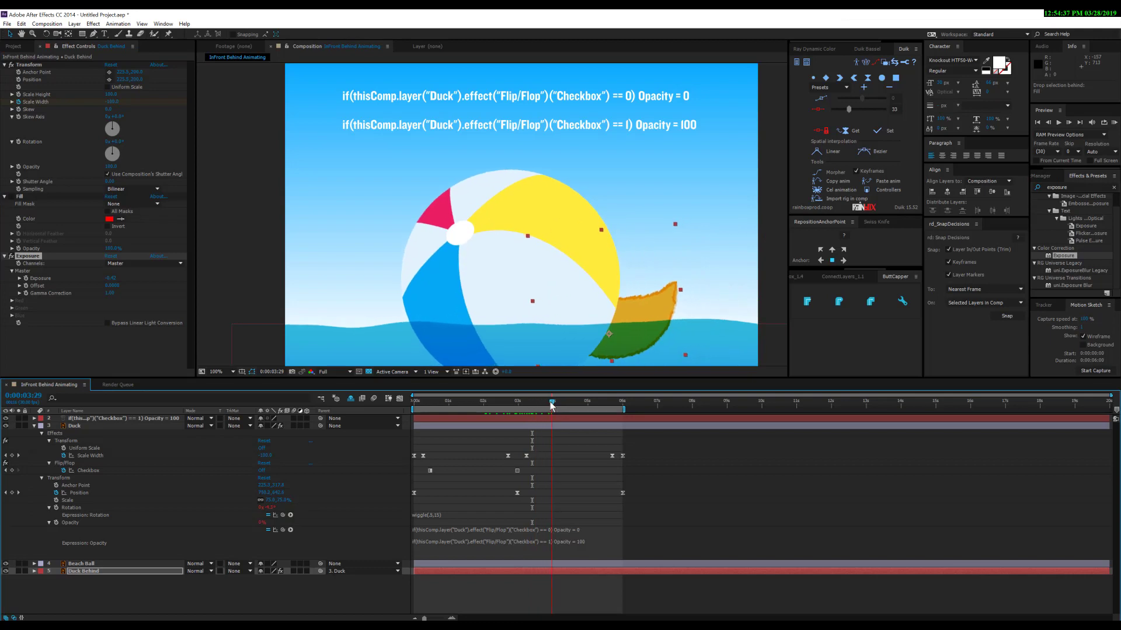
left_click_drag(112, 278, 67, 281)
left_click_drag(554, 404, 445, 408)
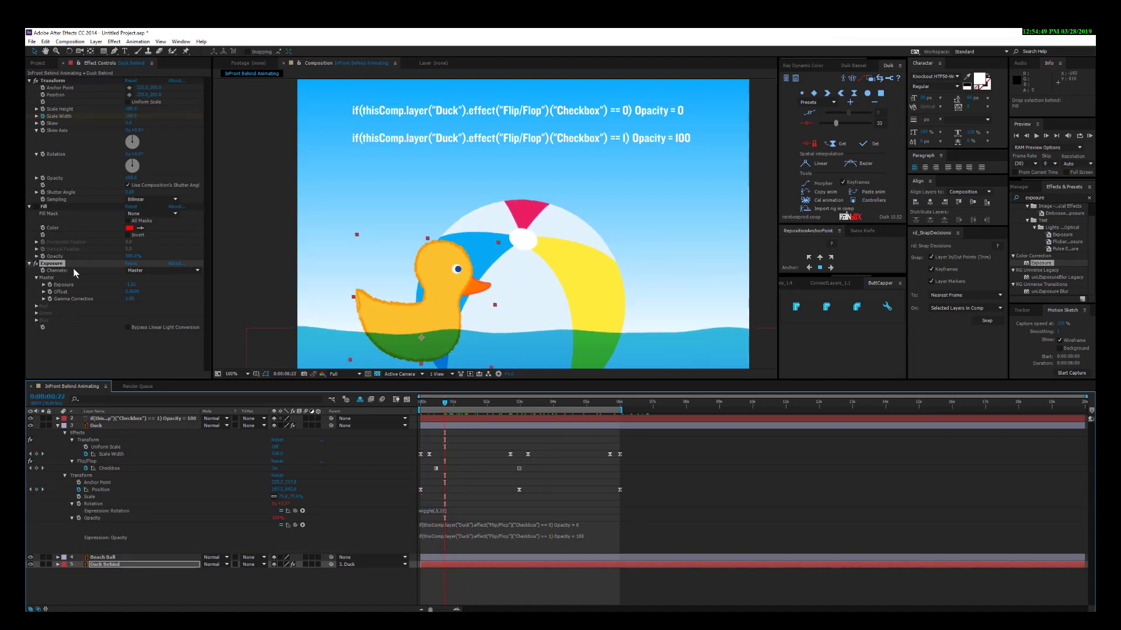
Step: Zoom the Composition viewer to 800% and pan to the duck's back edge
key("period")
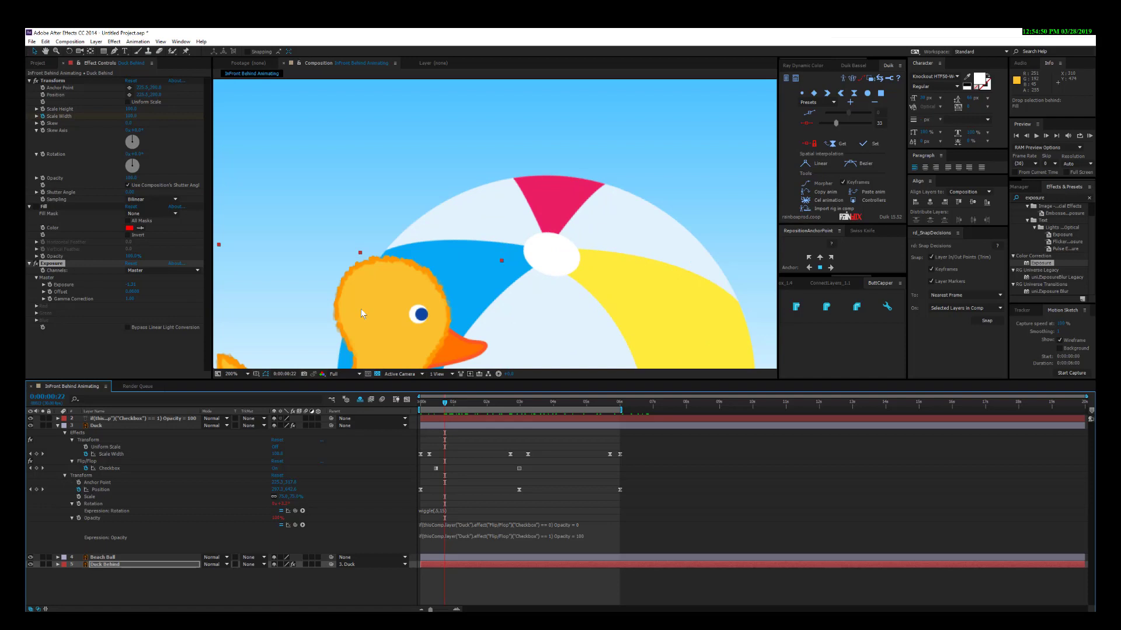
left_click_drag(361, 309, 522, 185)
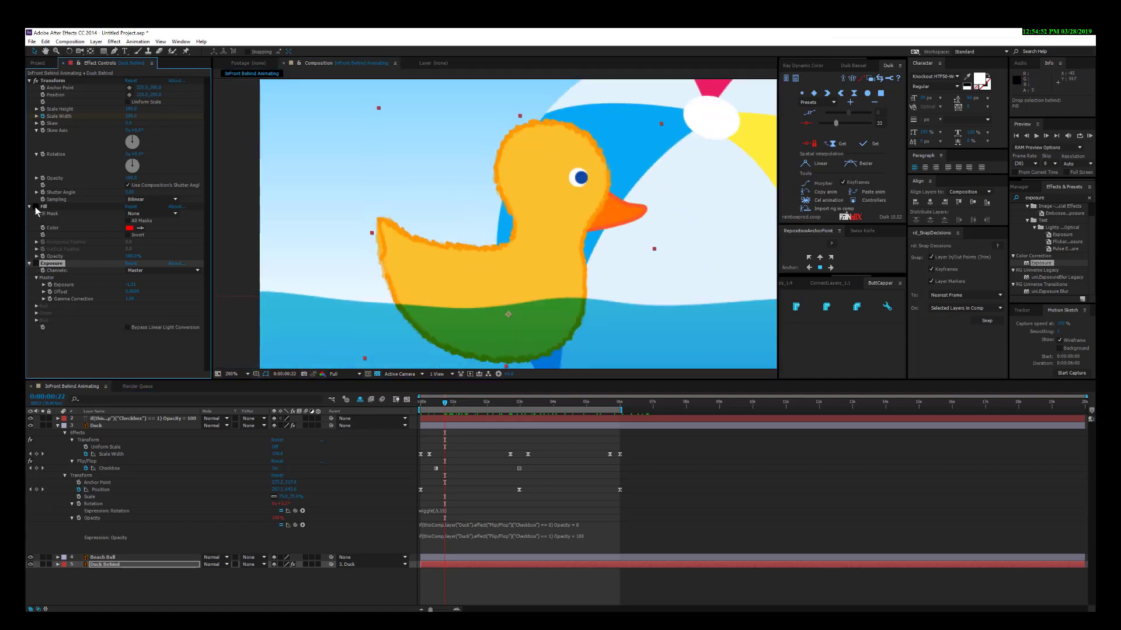
key("period")
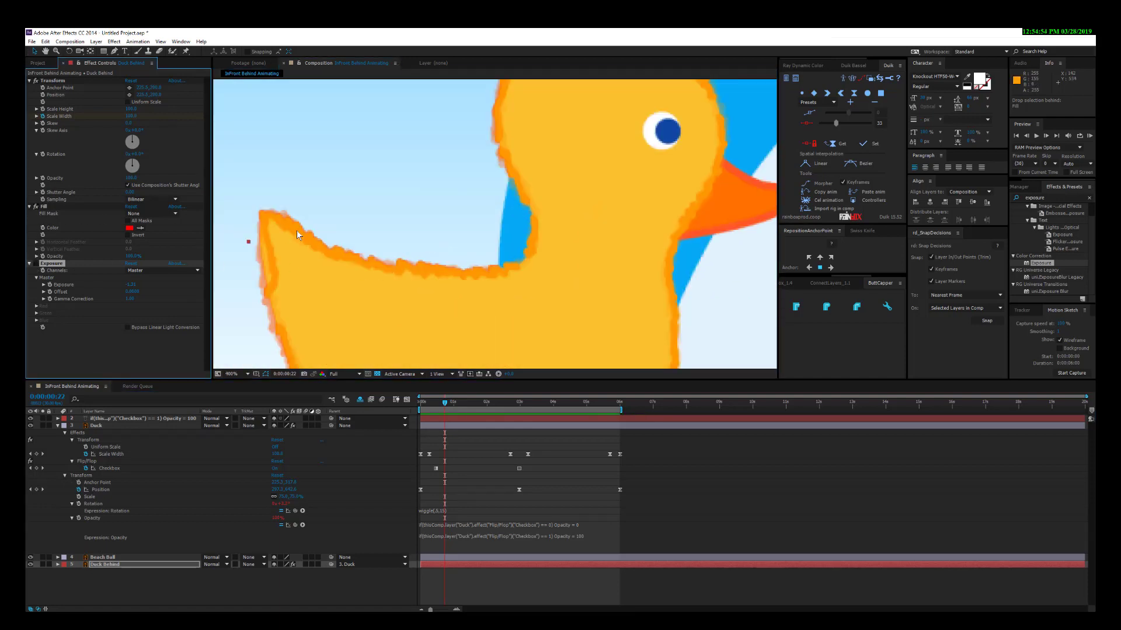
key("period")
left_click_drag(429, 290, 598, 256)
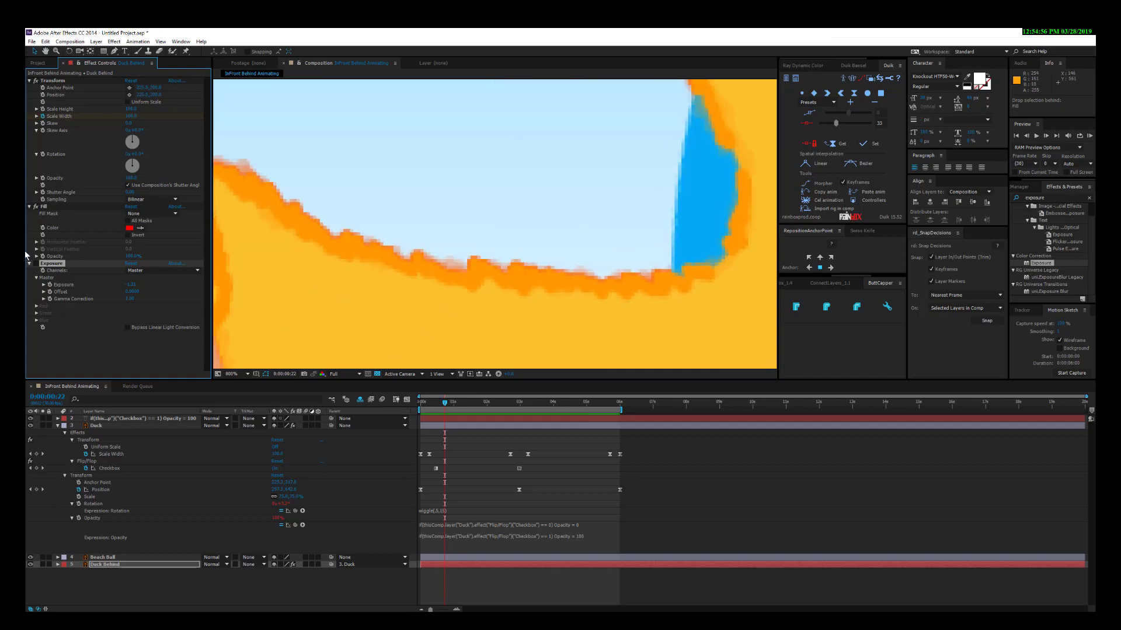
left_click(36, 210)
Step: Hide and show the Duck and Duck Behind layers in turn to compare their edges
left_click(32, 425)
left_click(32, 425)
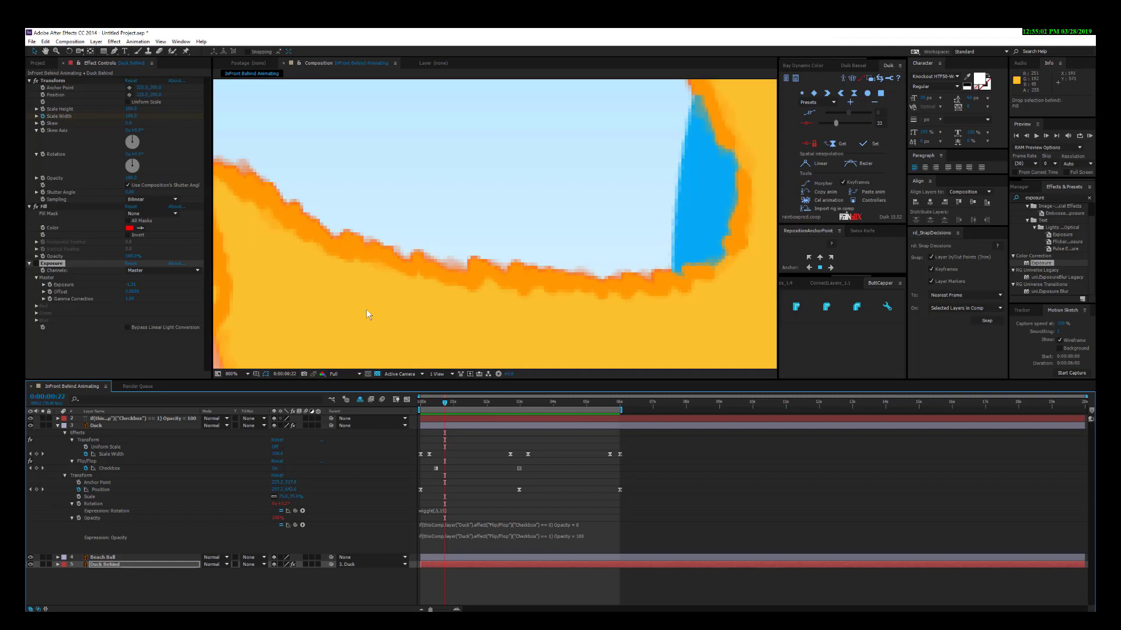
left_click(29, 564)
left_click(30, 563)
left_click(29, 564)
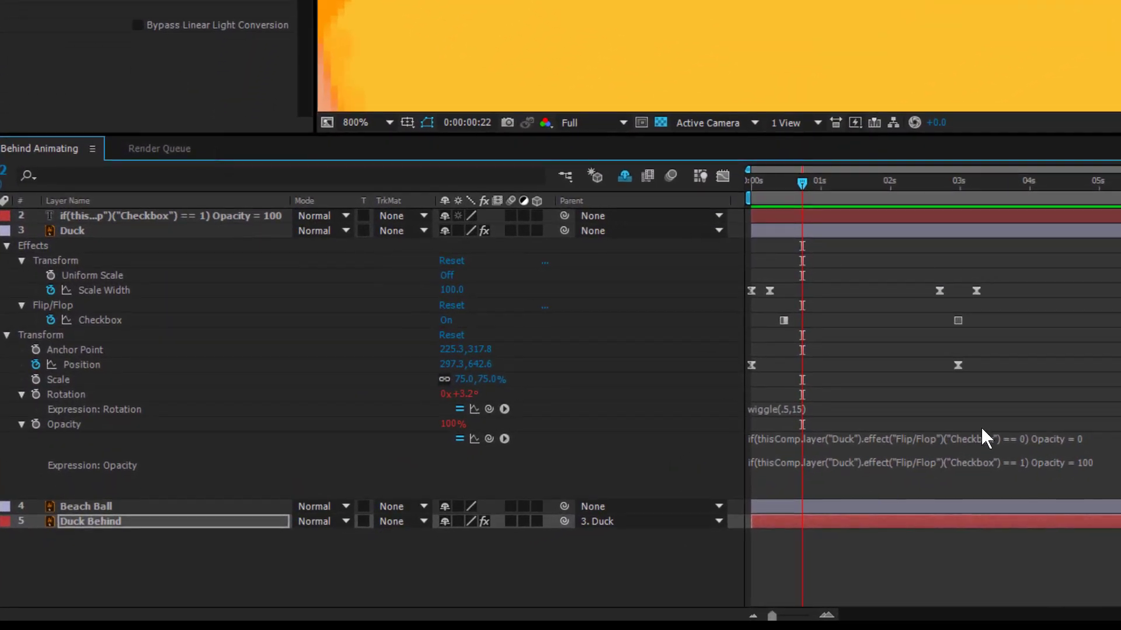
Step: Copy the Duck's checkbox opacity expression and paste it into Duck Behind's Opacity
left_click(995, 448)
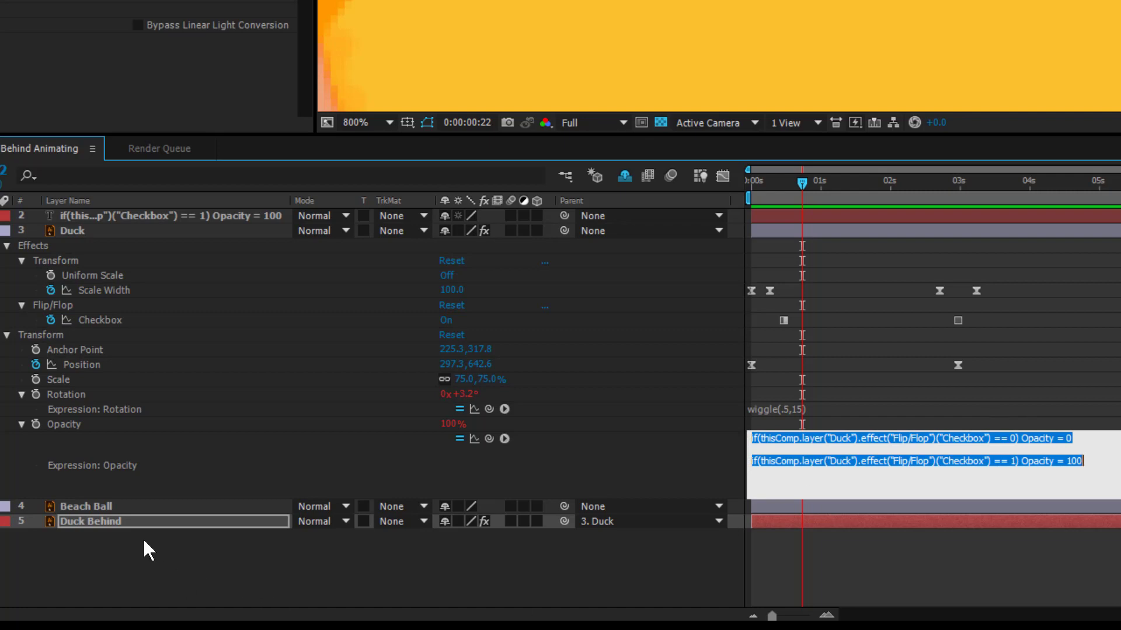
left_click(99, 520)
key("t")
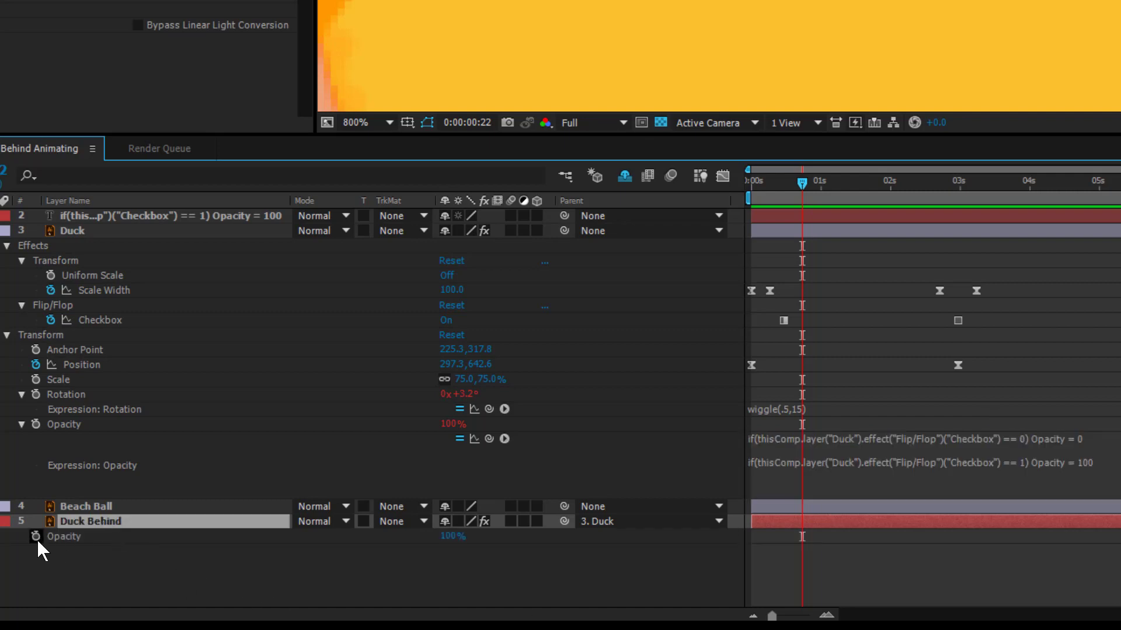
left_click(36, 536, "alt")
type("if(thisComp.layer(\"Duck\").effect(\"Flip/Flop\")(\"Checkbox\") == 1) Opacity = 100")
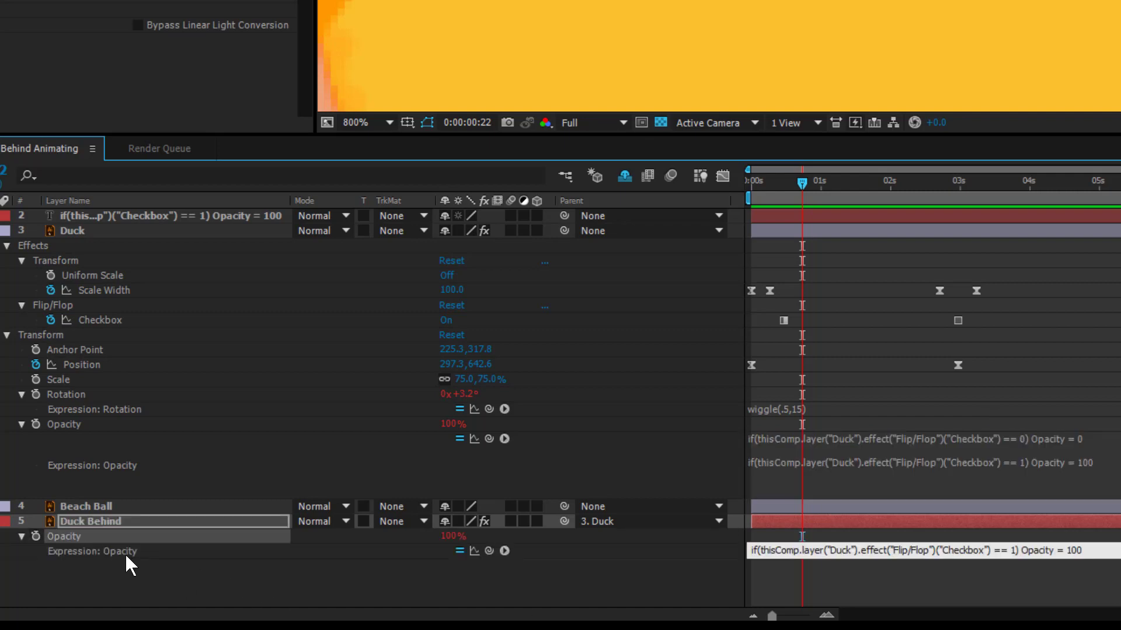
left_click(125, 553)
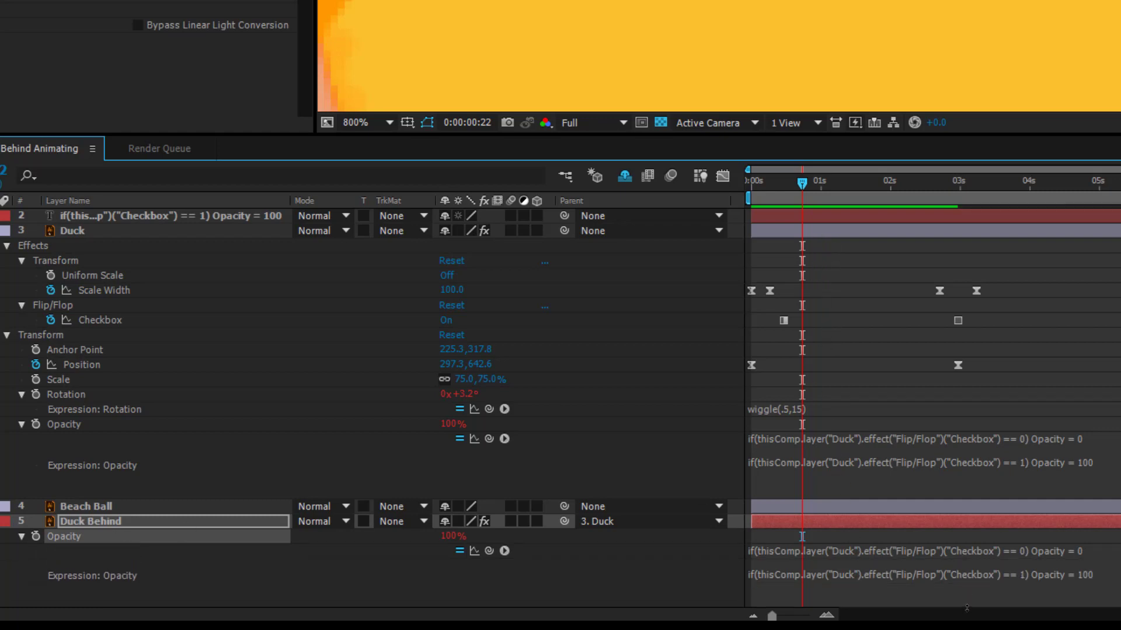
scroll(1057, 22, "down", 2)
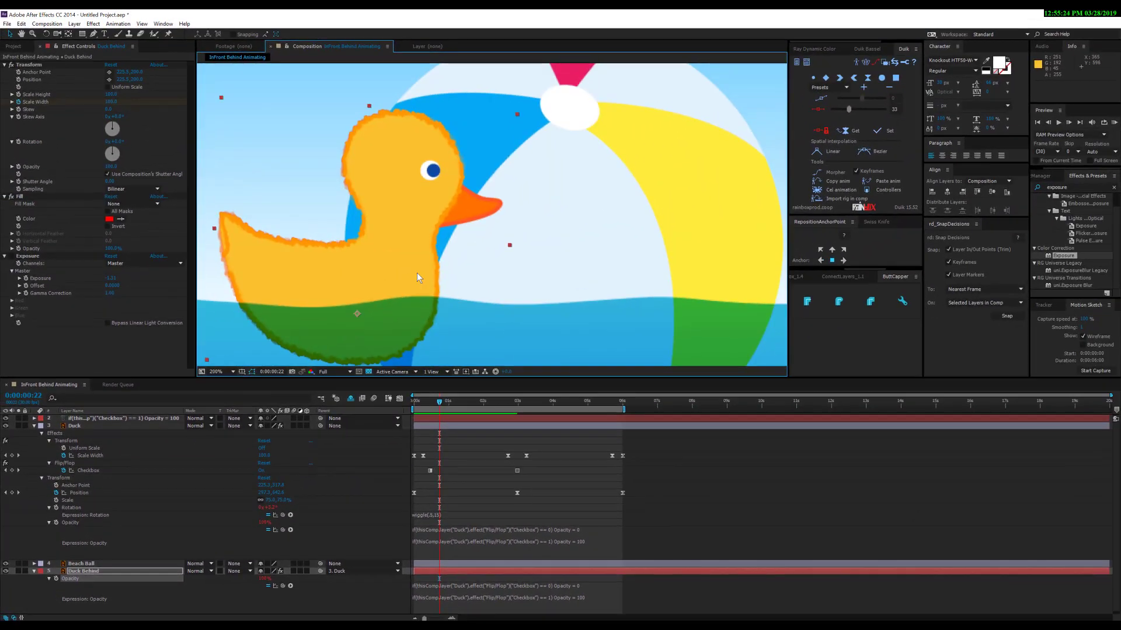
Step: Swap Duck Behind's expression values: Opacity 100 when Checkbox is 0, 0 when 1
key("comma")
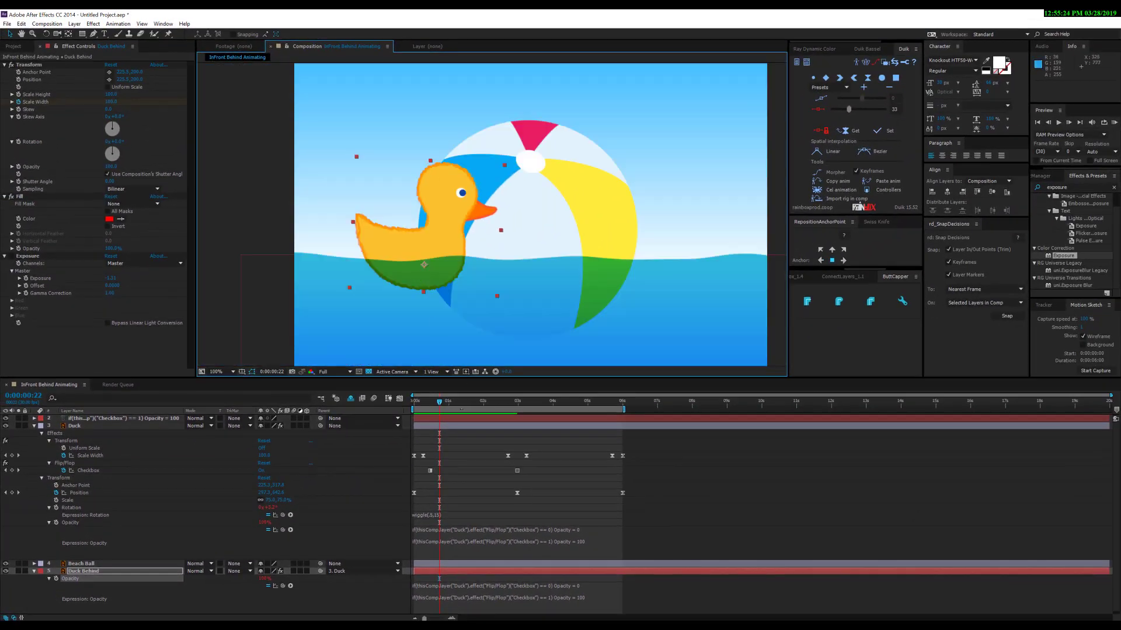
left_click_drag(447, 405, 550, 394)
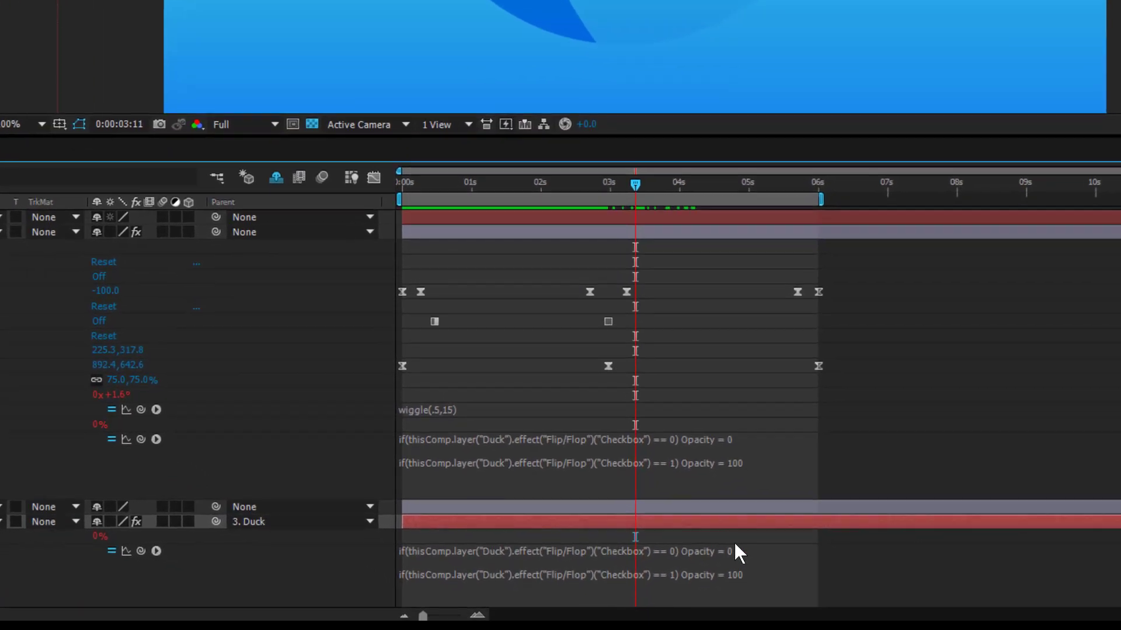
left_click(609, 579)
left_click(719, 550)
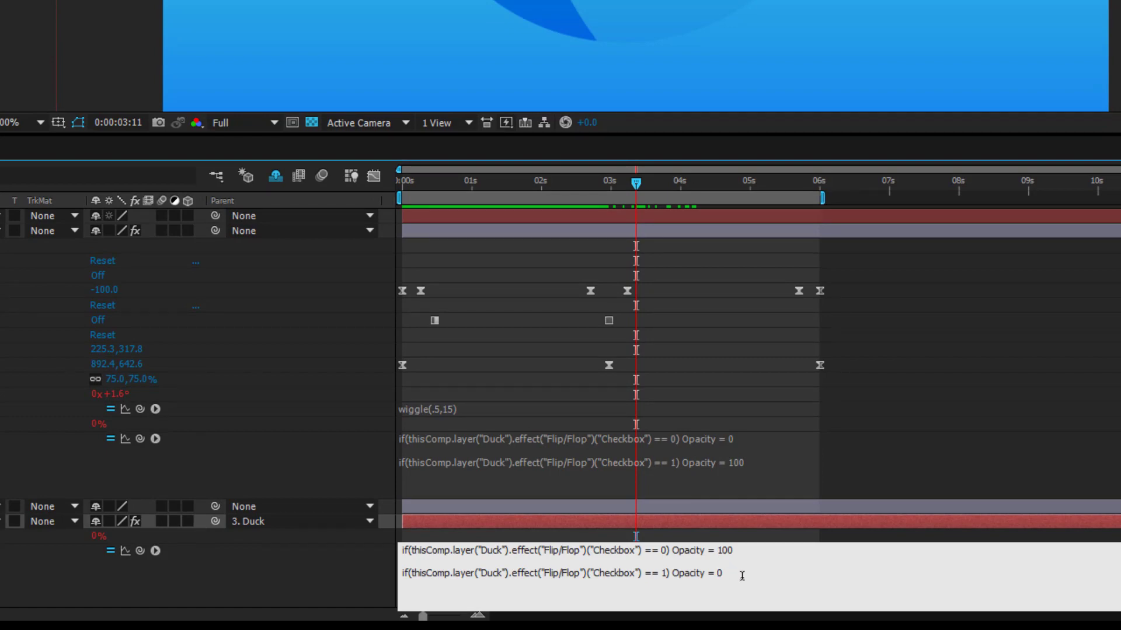
key("KP_Enter")
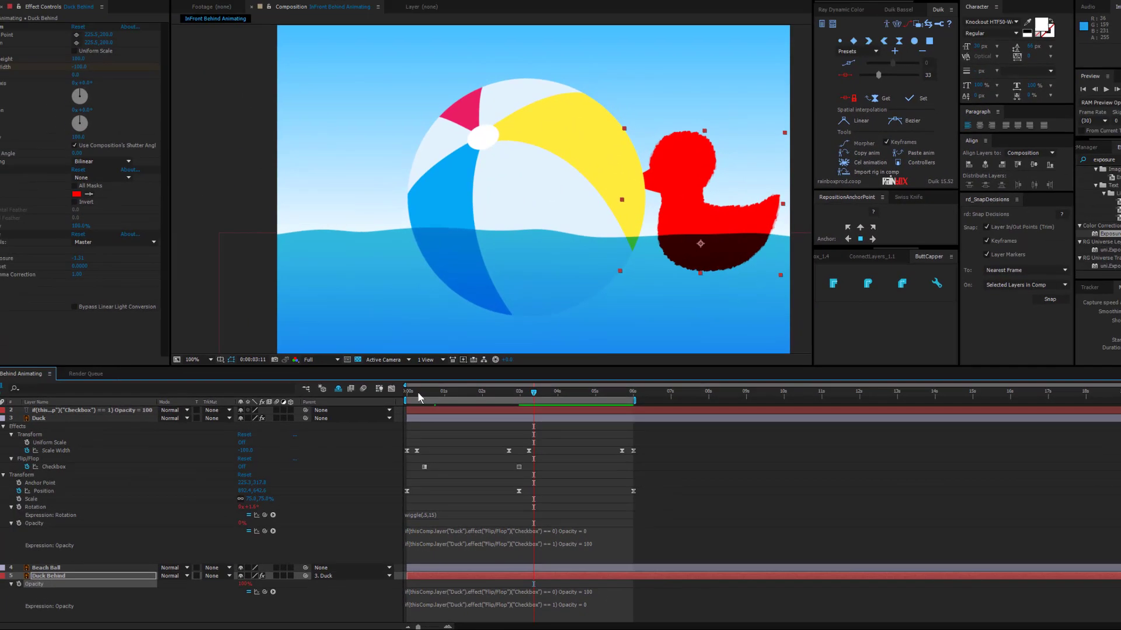
Step: Scrub to three seconds and preview the duck swimming behind the beach ball
left_click_drag(418, 398, 381, 433)
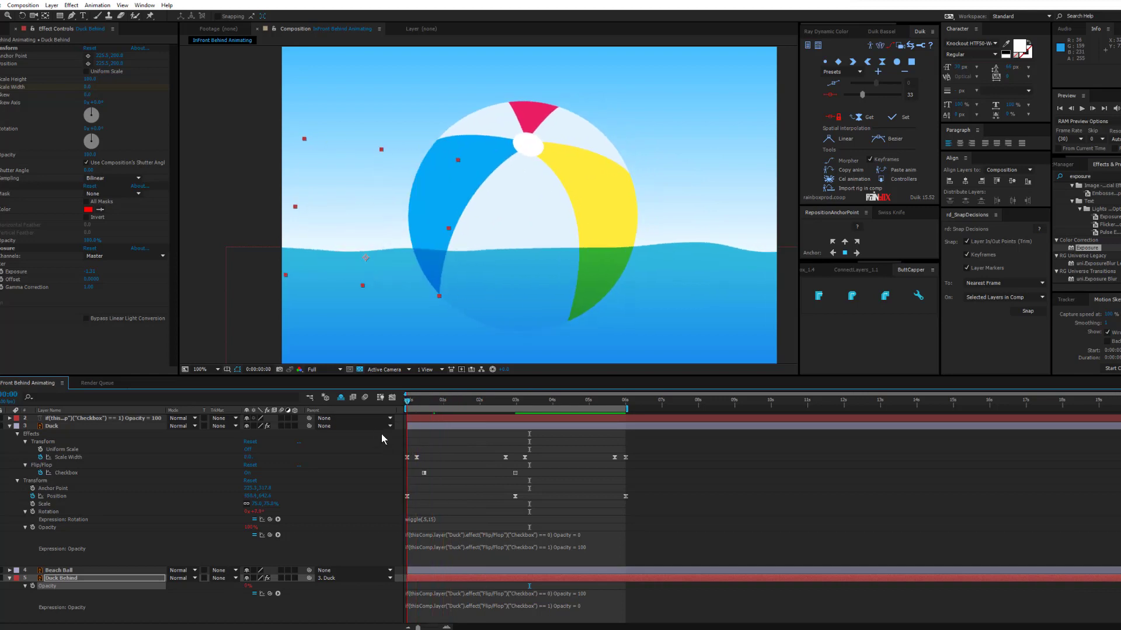
key("space")
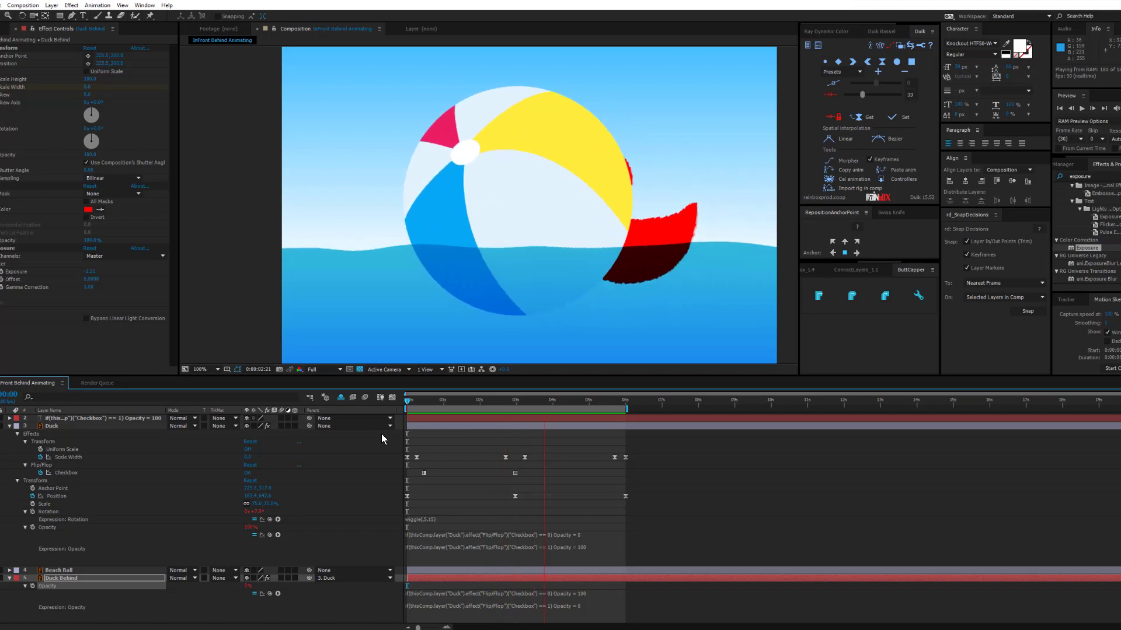
key("space")
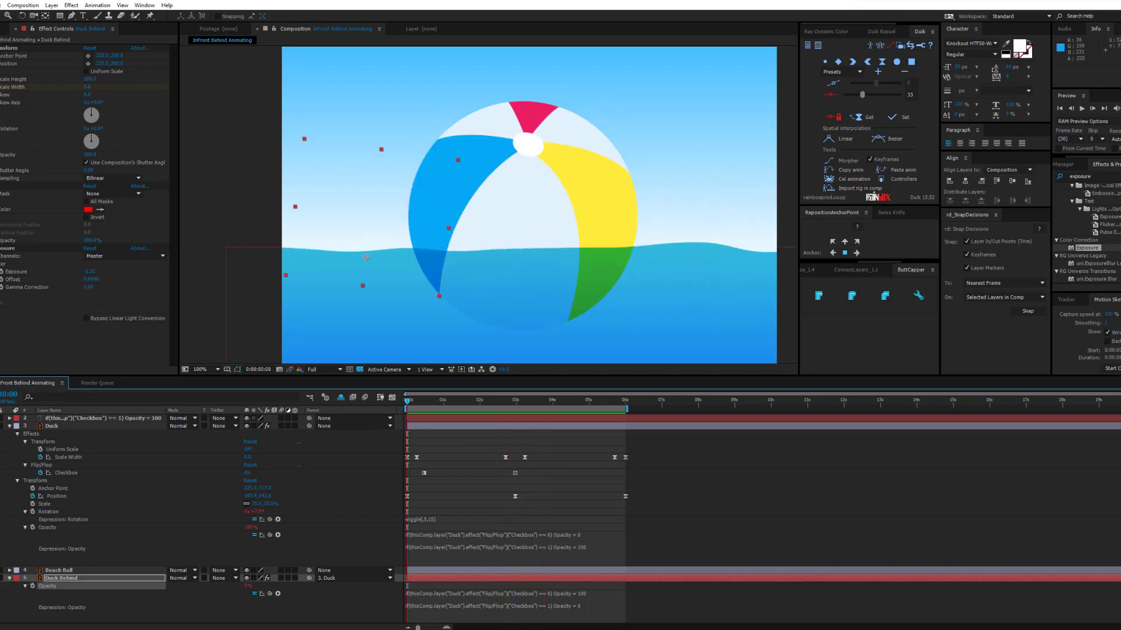
key("F3")
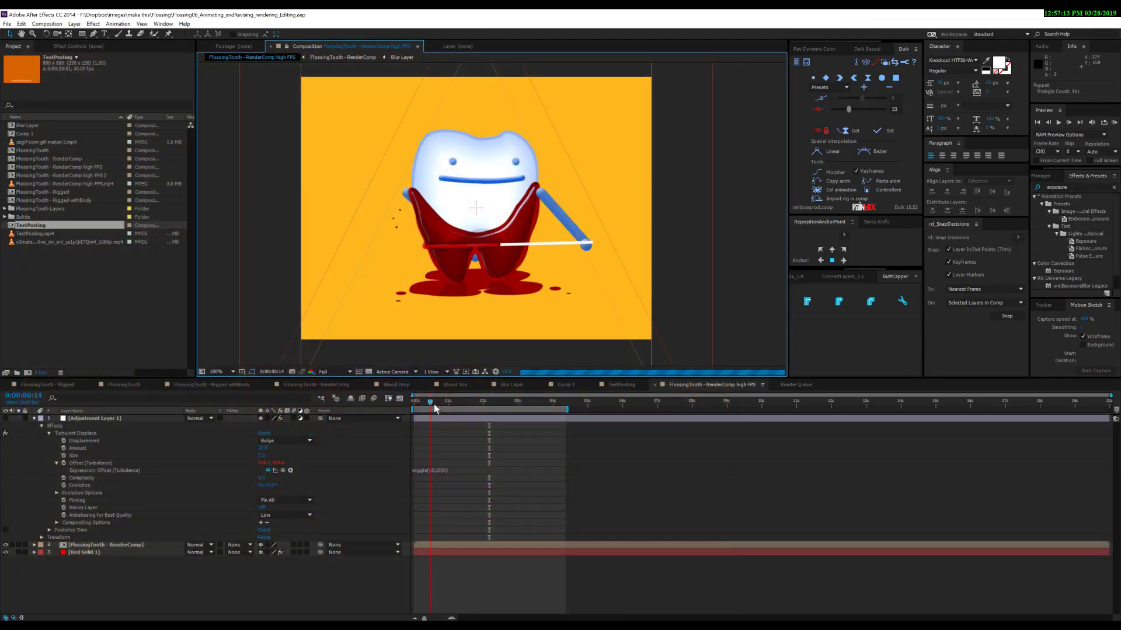
Step: Open the FlossingTooth - Rigged withBody composition and frame the tooth's arms
left_click(430, 402)
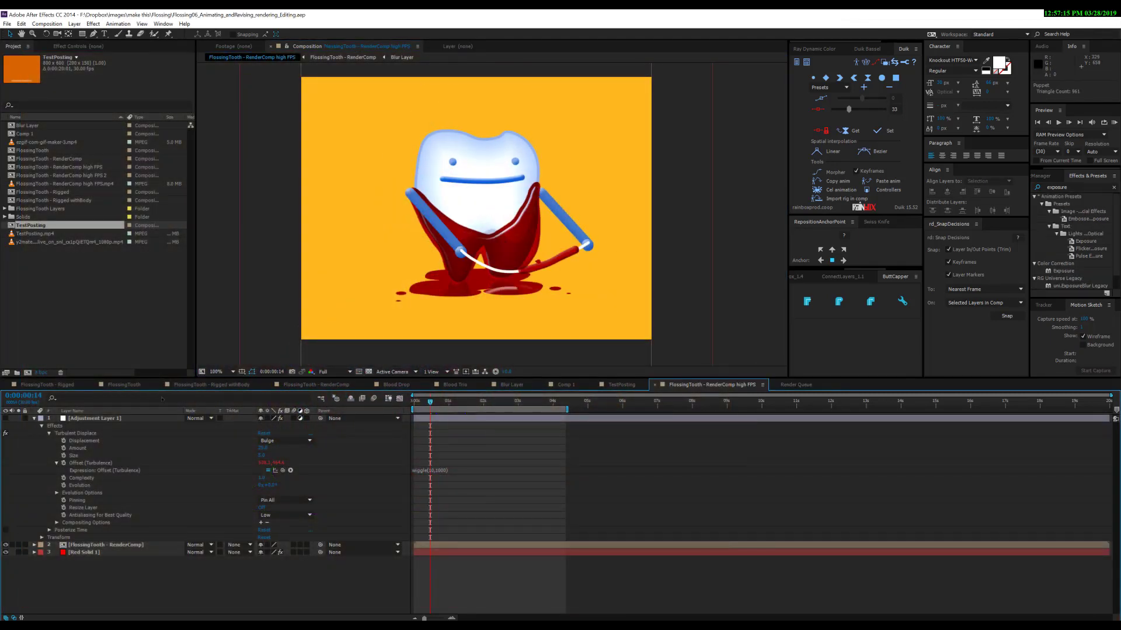
left_click(117, 384)
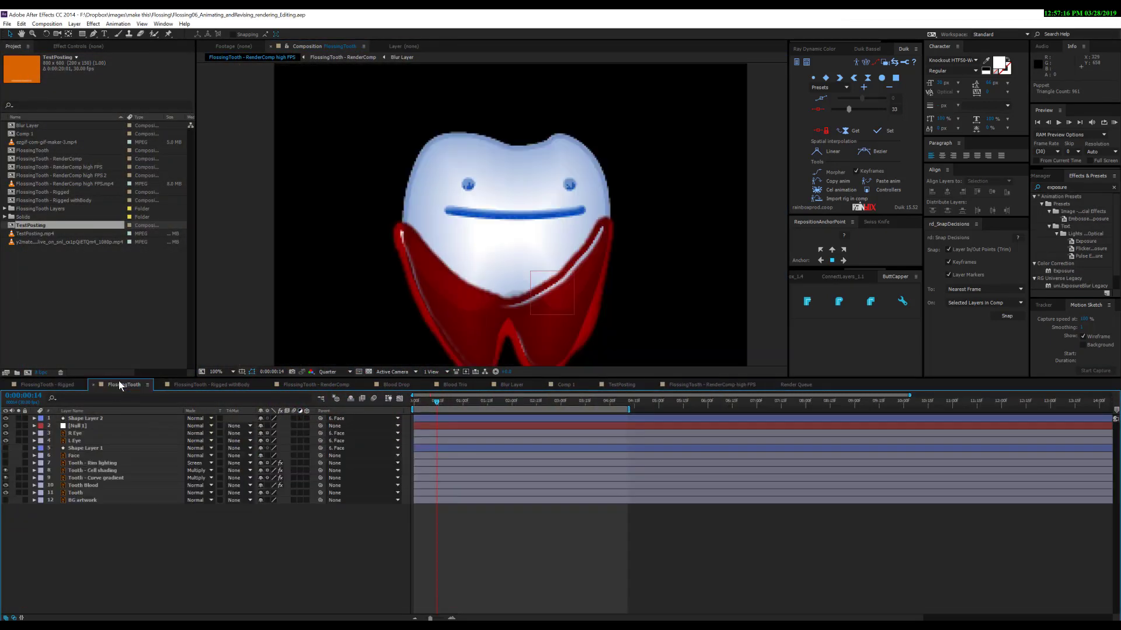
left_click(193, 384)
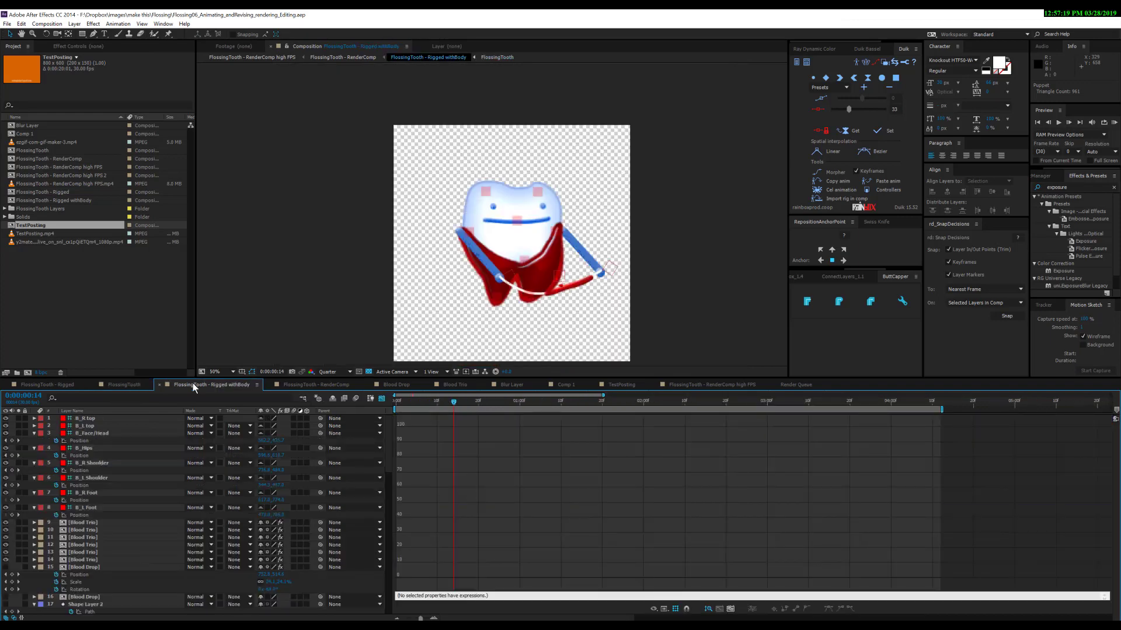
scroll(484, 280, "up", 3)
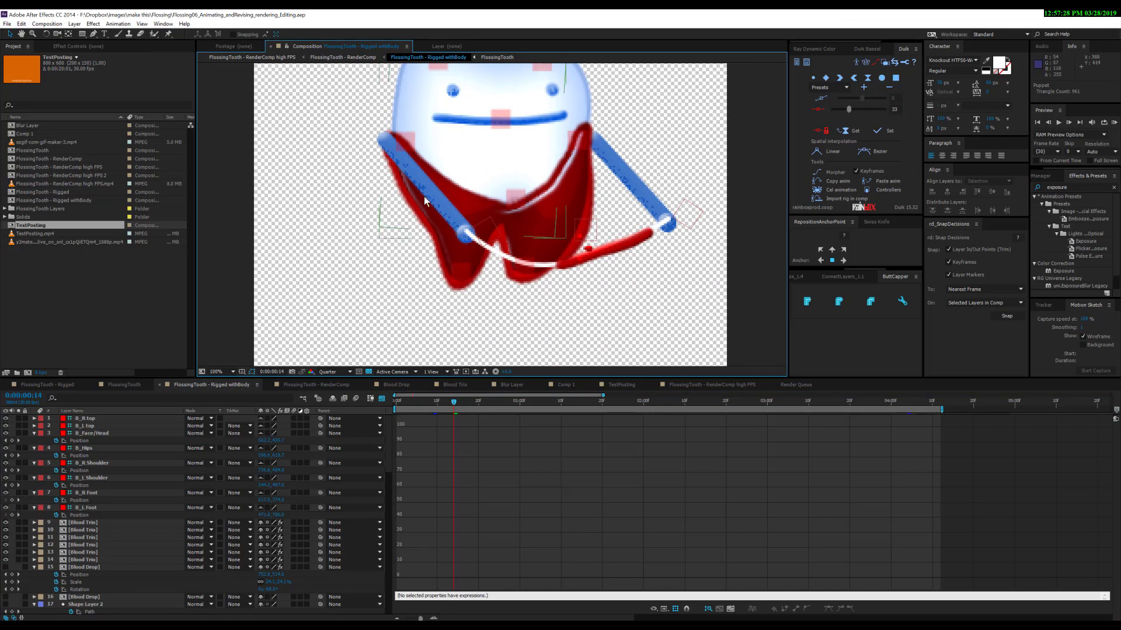
left_click_drag(423, 196, 442, 235)
Step: Set viewer resolution to Full and show Hose LEFT::Wrist's Left Flip/Flop effect controls
left_click(334, 372)
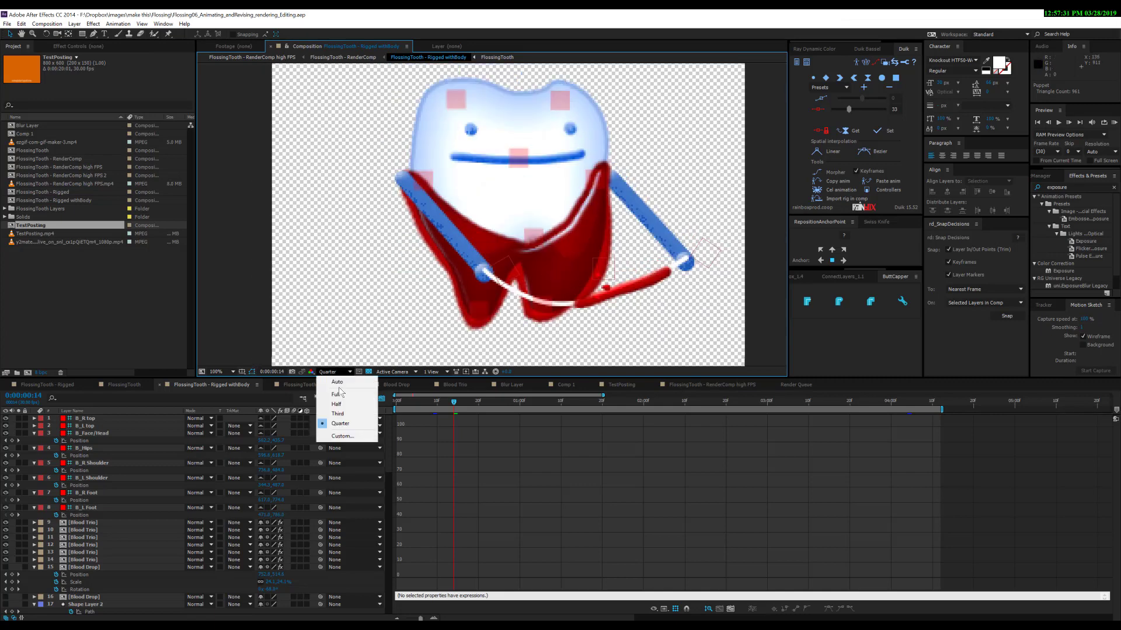
left_click(337, 394)
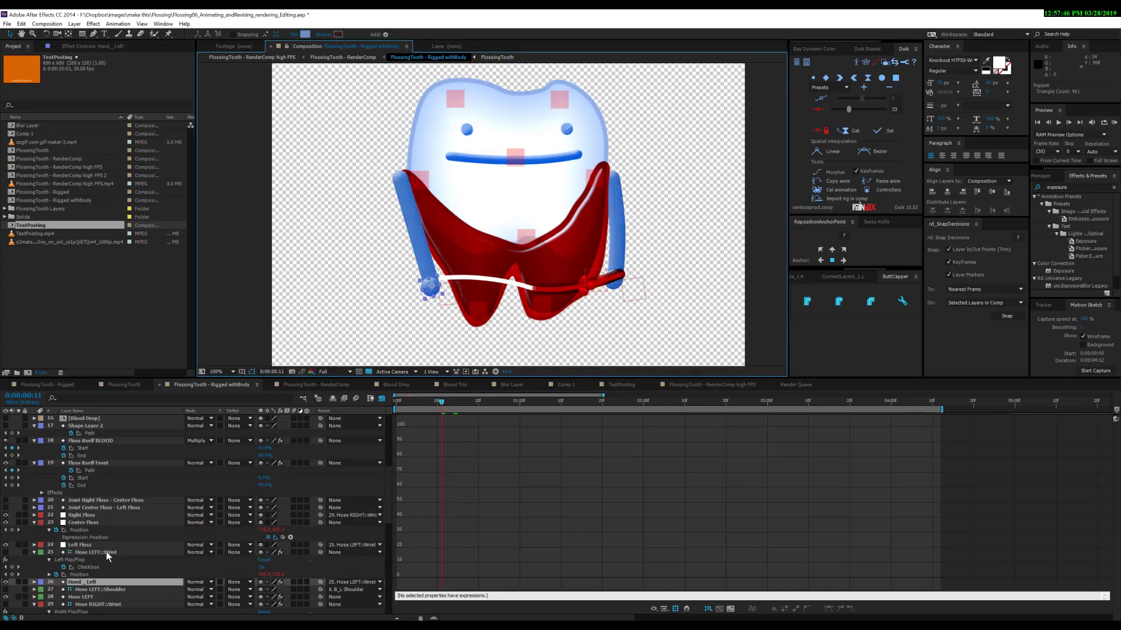
left_click(106, 552)
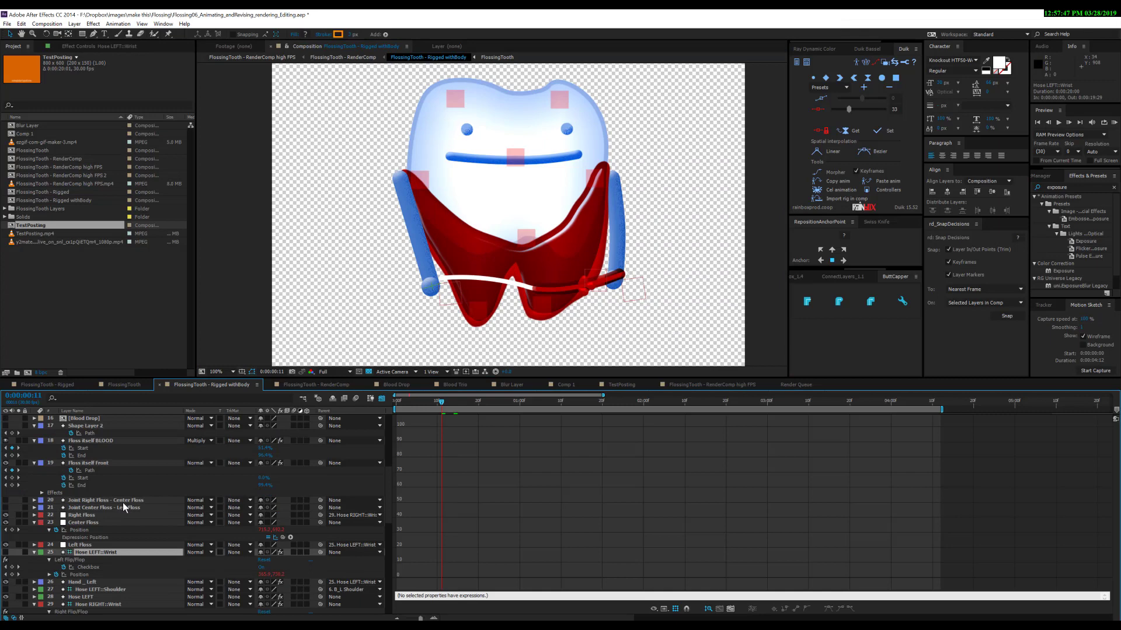
left_click(78, 45)
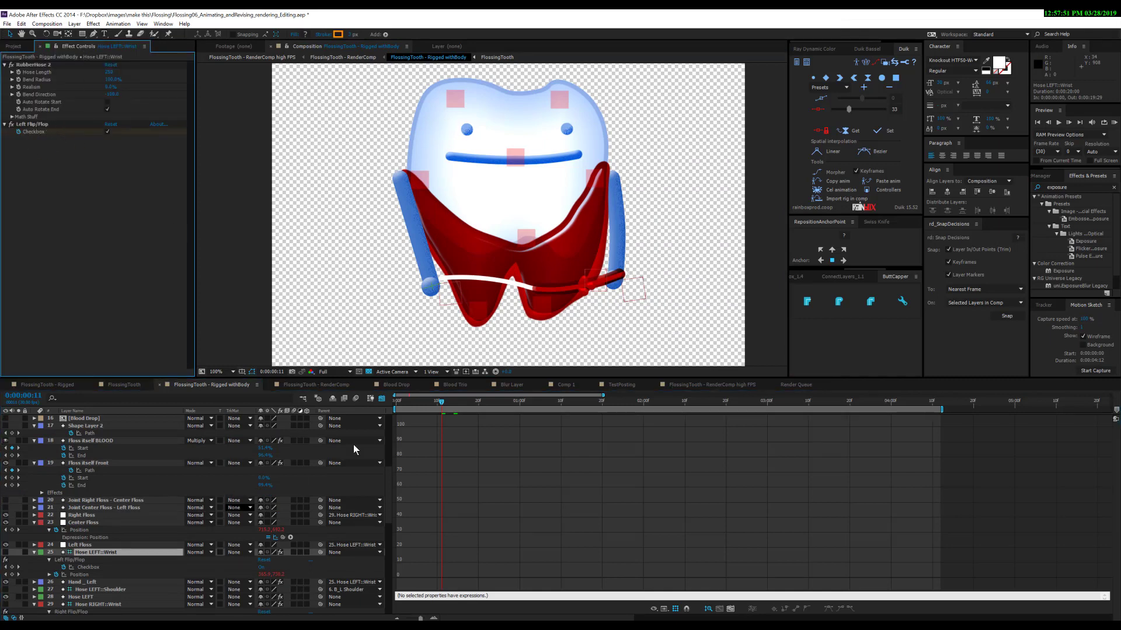
Step: Switch to layer bars at Half resolution and review Hose LEFT's pose from frame 11 to 16
key("shift+F3")
left_click(345, 372)
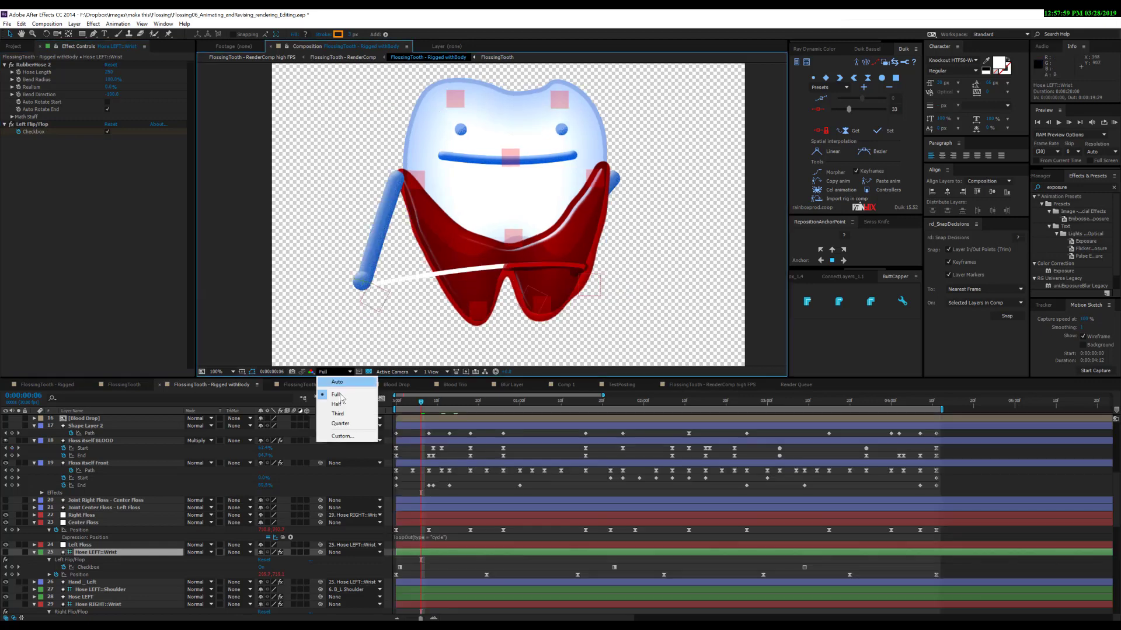
left_click(333, 388)
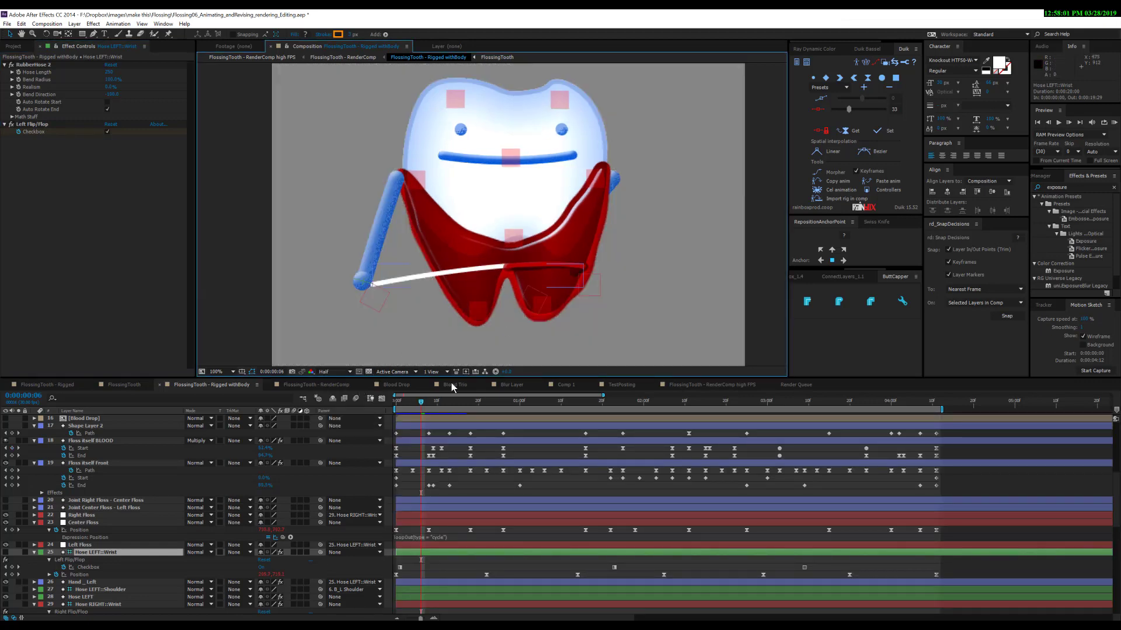
left_click(437, 402)
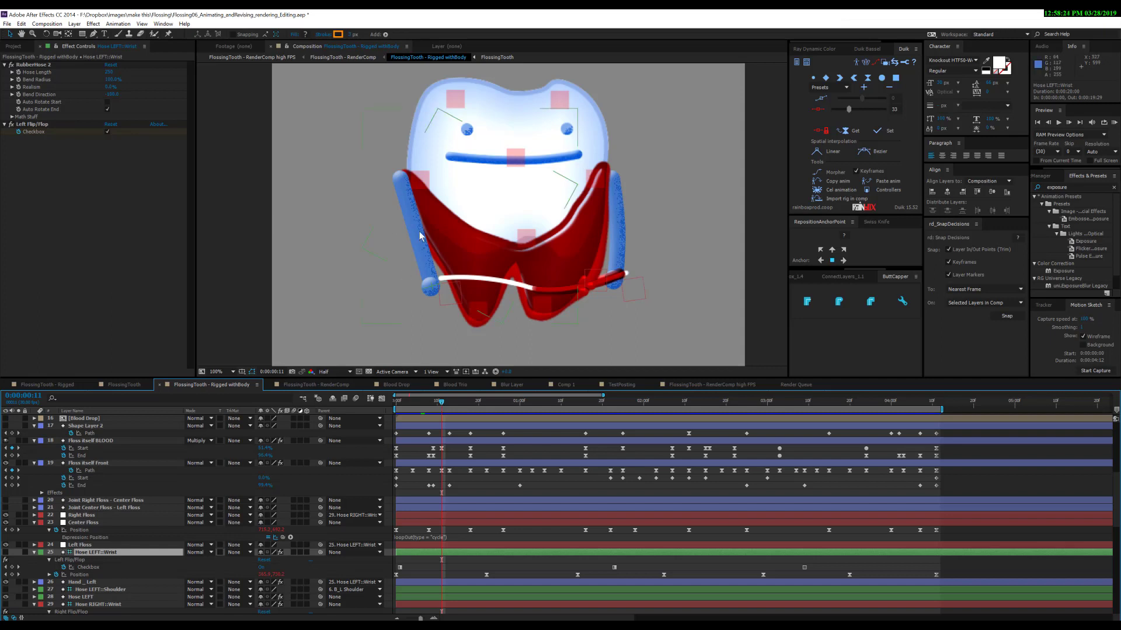
left_click(414, 257)
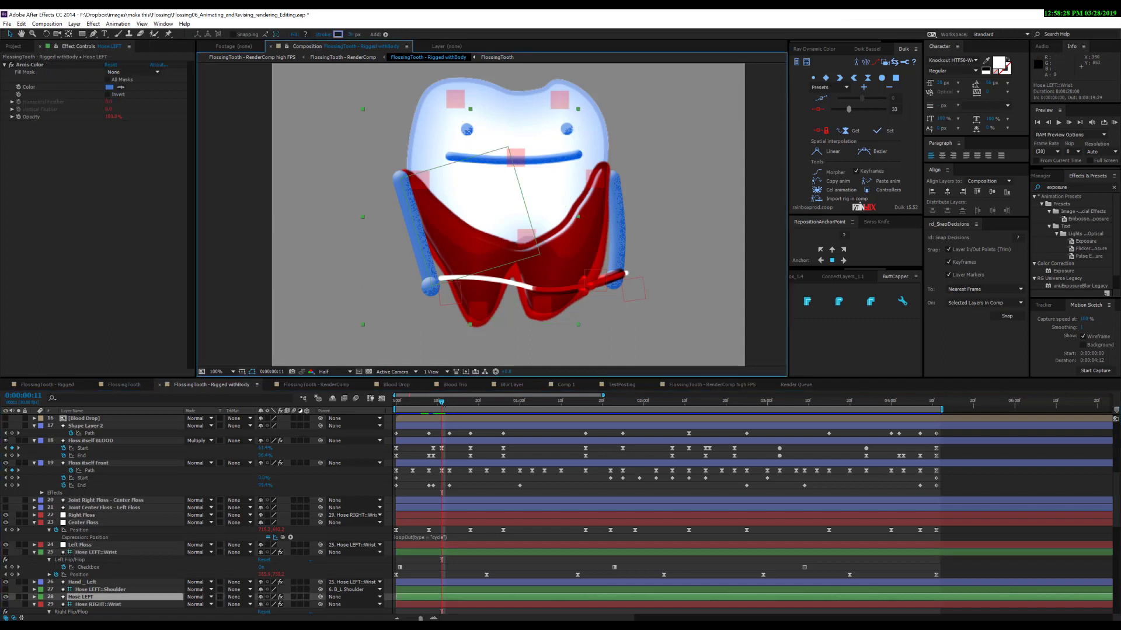
left_click_drag(442, 403, 606, 408)
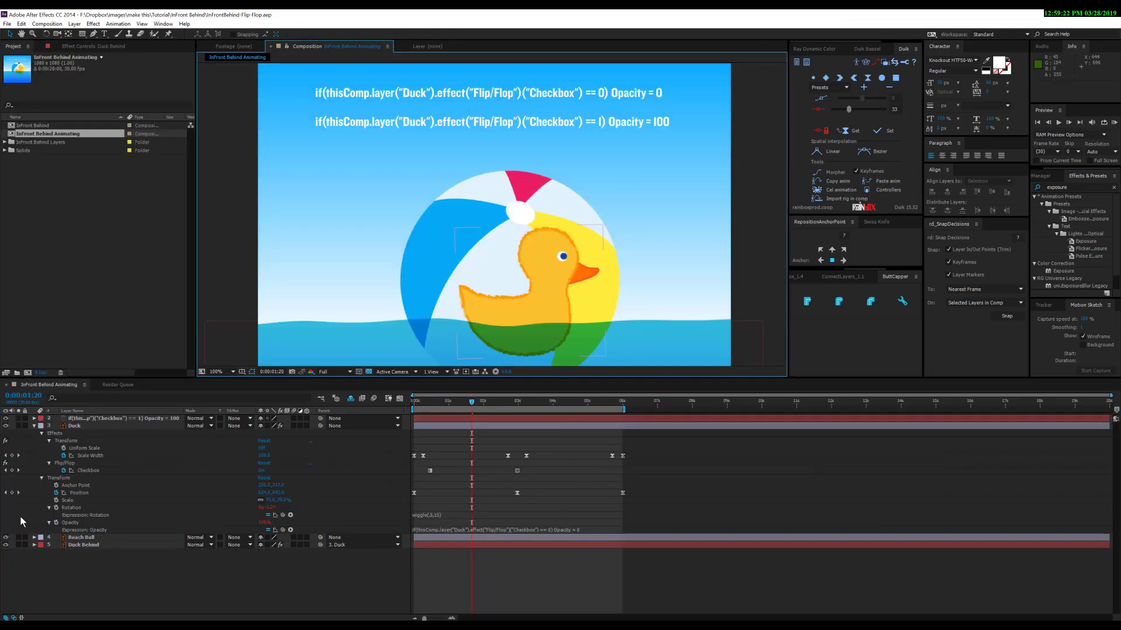